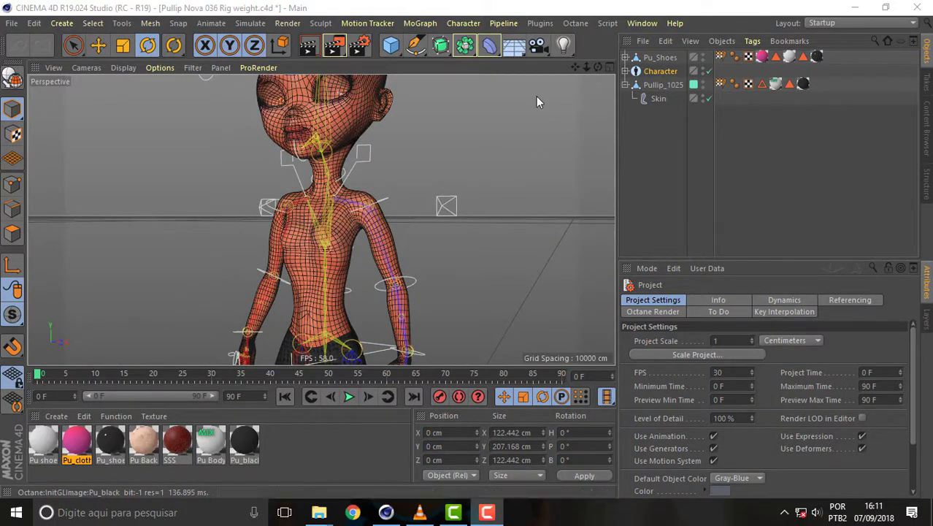
Preview the animation, then zoom the view onto the doll's torso, hips and legs
mouse_move(40, 375)
left_mouse_down()
mouse_move(257, 376)
mouse_move(111, 358)
mouse_move(314, 334)
left_mouse_up()
mouse_move(168, 337)
left_mouse_down()
mouse_move(3, 340)
mouse_move(236, 332)
mouse_move(37, 336)
left_mouse_up()
left_click_drag(574, 65, 339, 316)
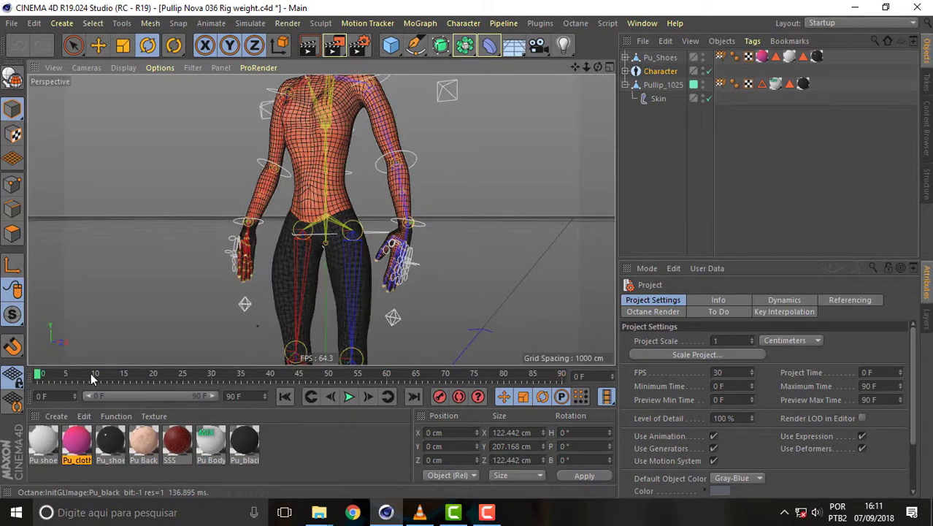
mouse_move(38, 379)
left_mouse_down()
mouse_move(116, 378)
mouse_move(4, 390)
left_mouse_up()
mouse_move(586, 67)
left_mouse_down()
mouse_move(614, 69)
mouse_move(583, 63)
mouse_move(576, 29)
left_mouse_up()
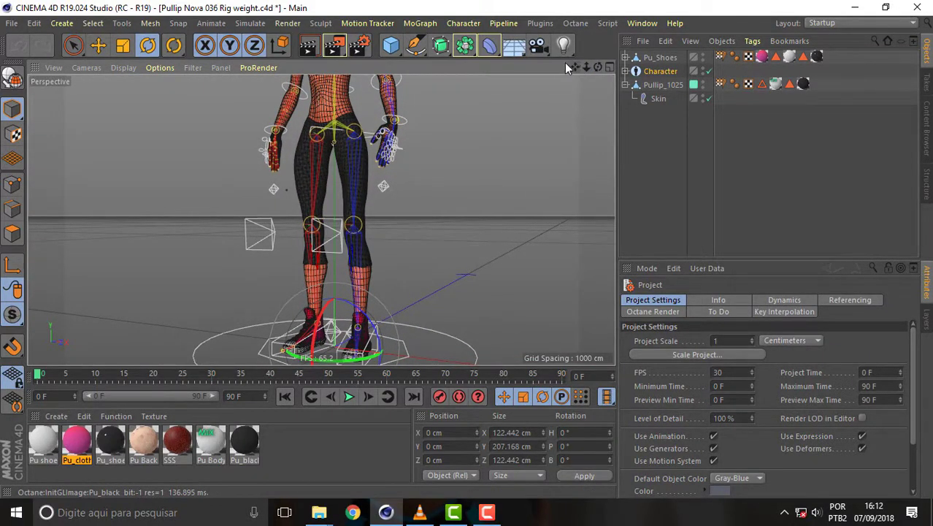
At frame 15, lift the left foot controller upward with the Move tool to test the leg
left_click(368, 350)
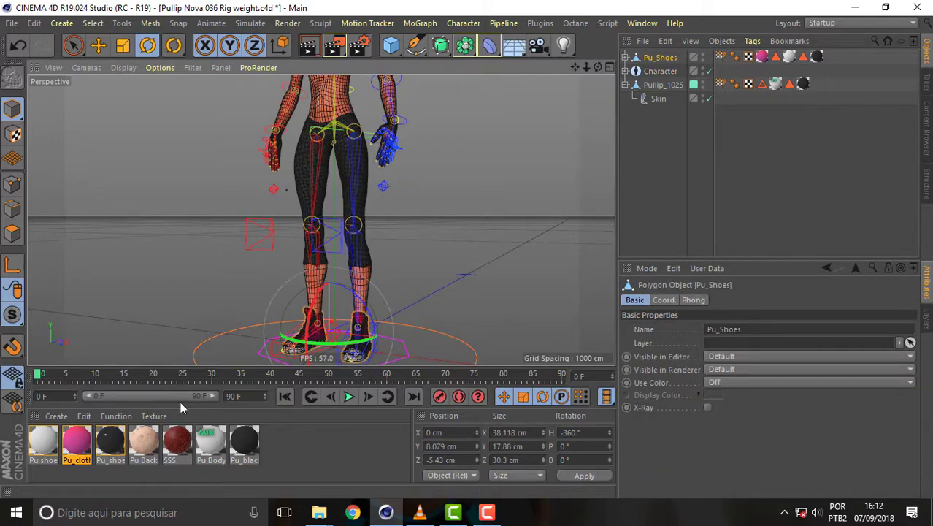
left_click(98, 46)
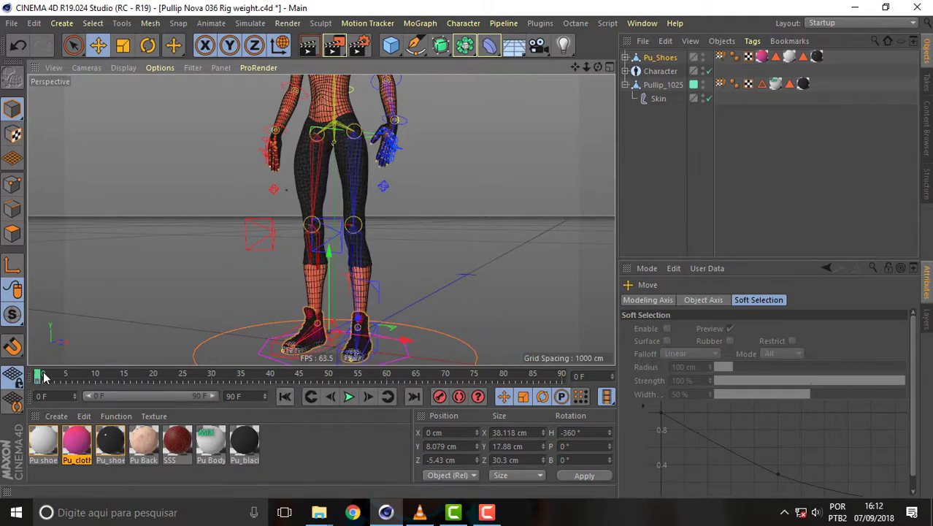
mouse_move(43, 376)
left_mouse_down()
mouse_move(118, 377)
mouse_move(124, 392)
left_mouse_up()
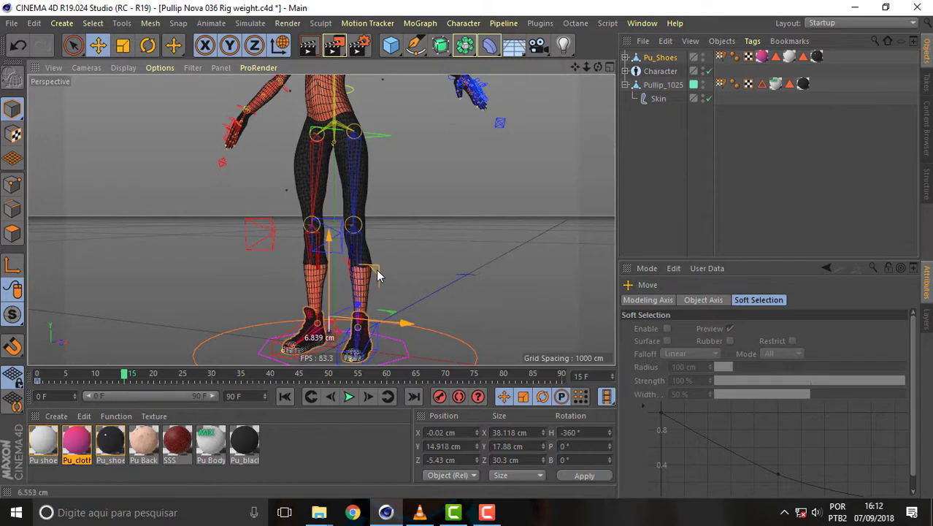
left_click_drag(376, 269, 382, 269)
key("ctrl+z")
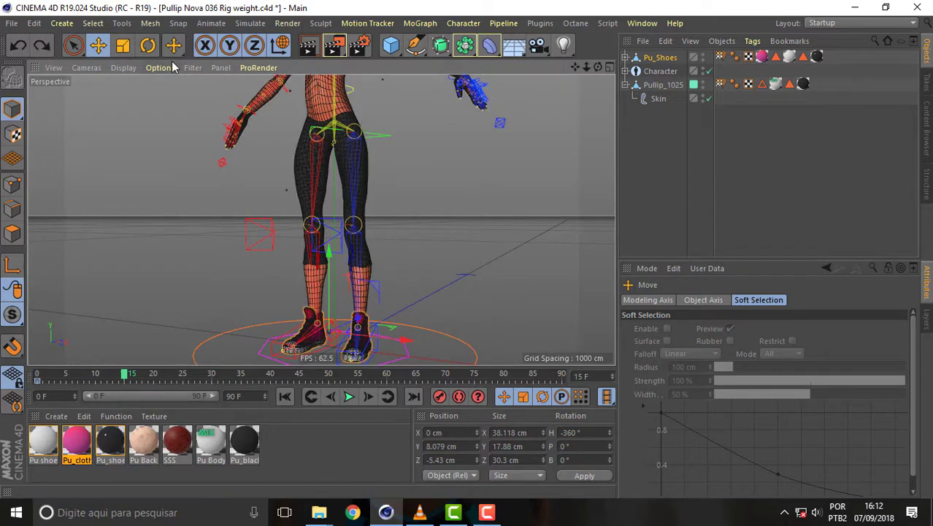
left_click(378, 347)
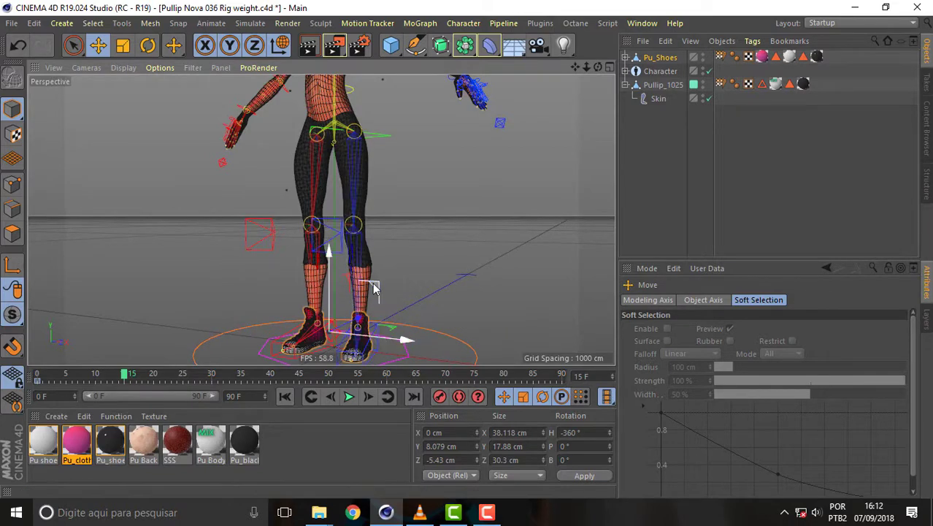
left_click_drag(372, 282, 376, 269)
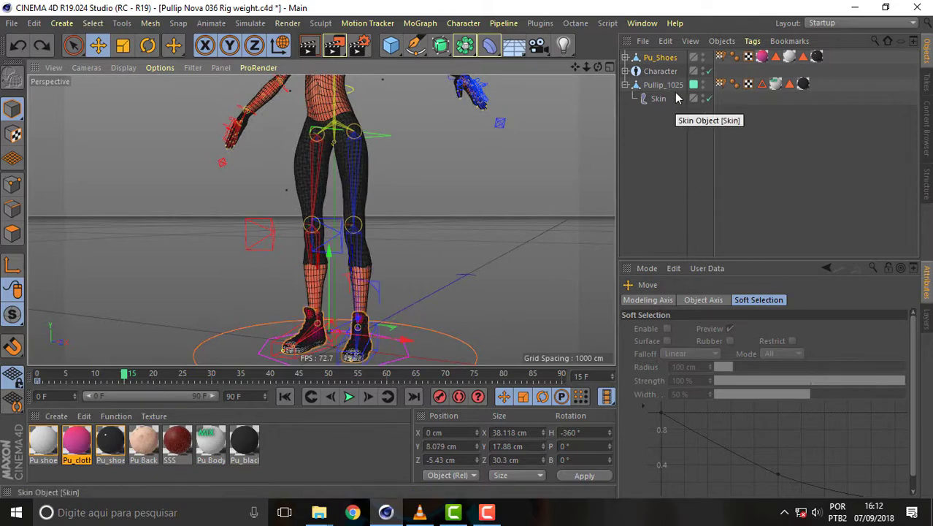
Select the L_Leg controller, scrub back to frame 0, and tilt the view close to the feet
left_click(650, 71)
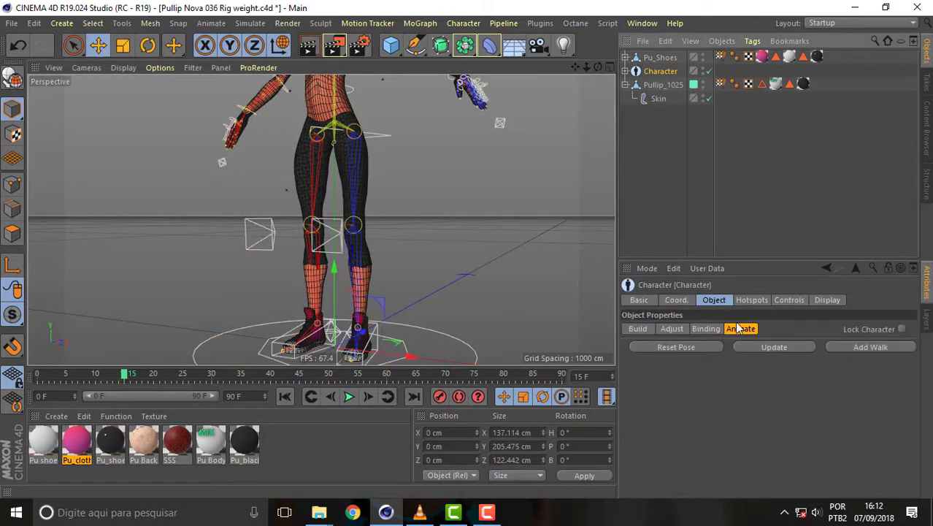
left_click(431, 303)
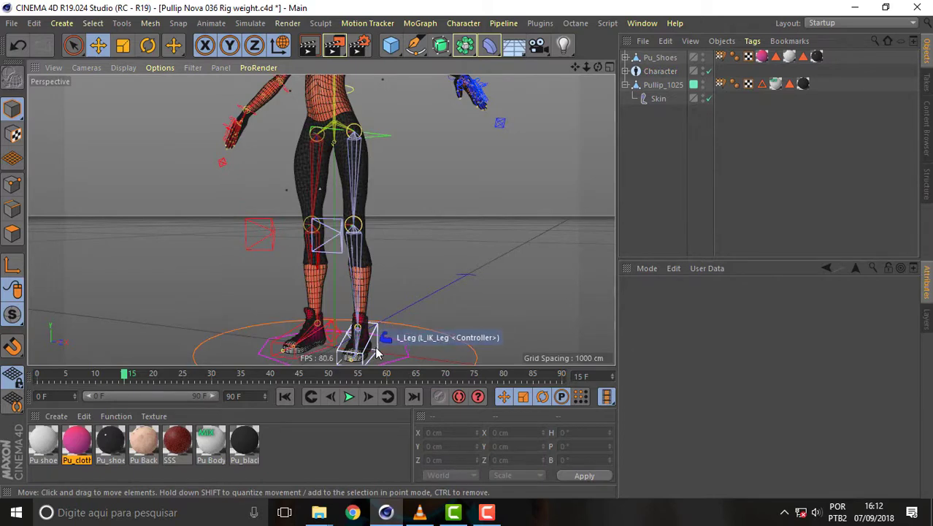
left_click(377, 353)
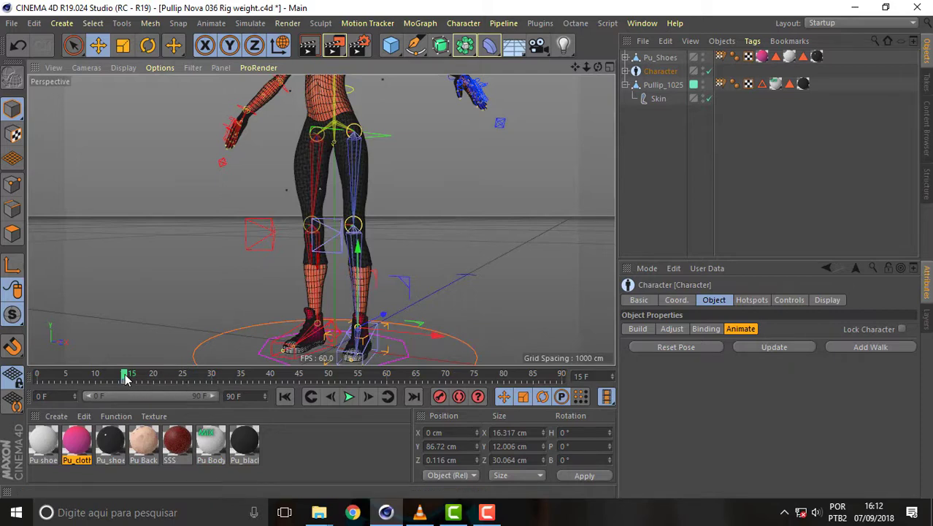
left_click_drag(126, 376, 36, 376)
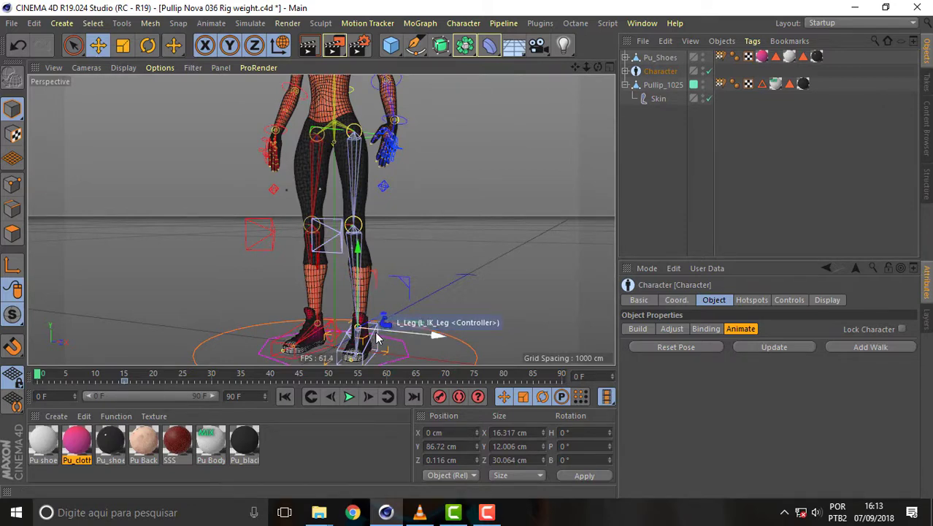
left_click_drag(581, 65, 322, 219)
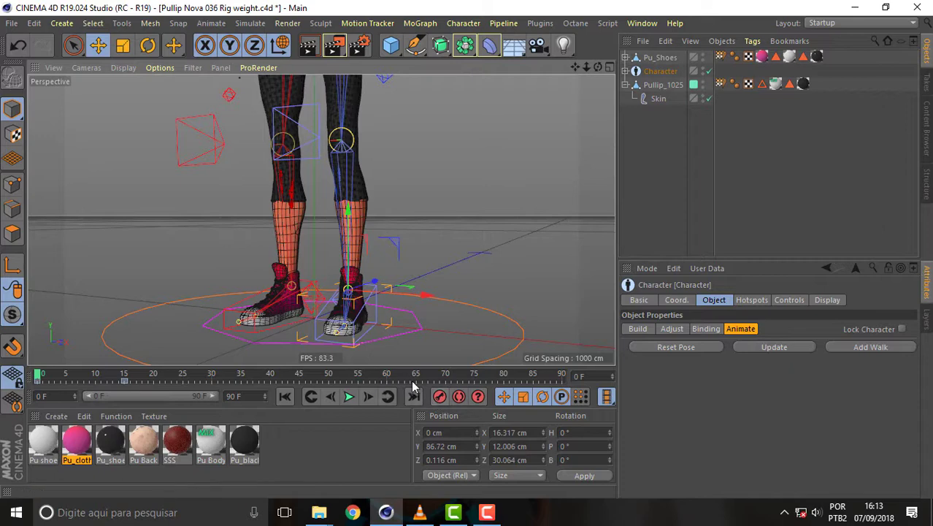
left_click(367, 333)
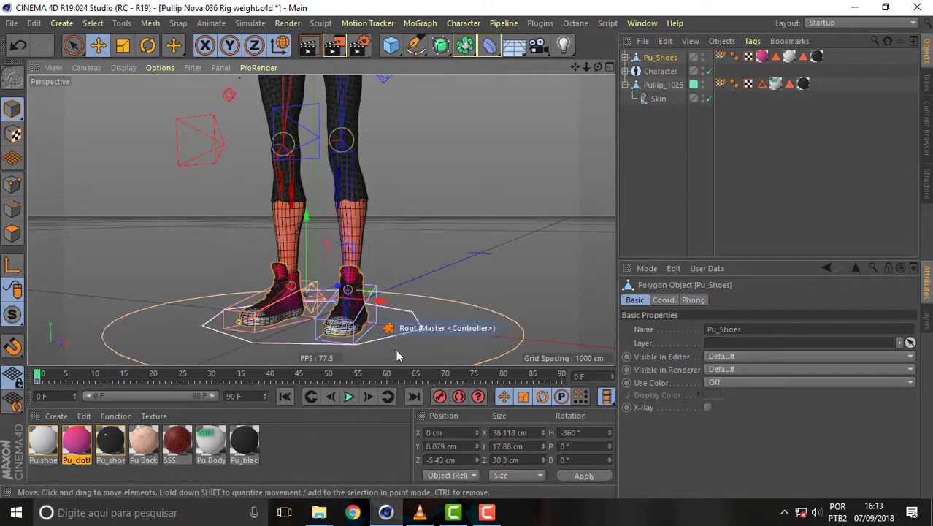
left_click(375, 292)
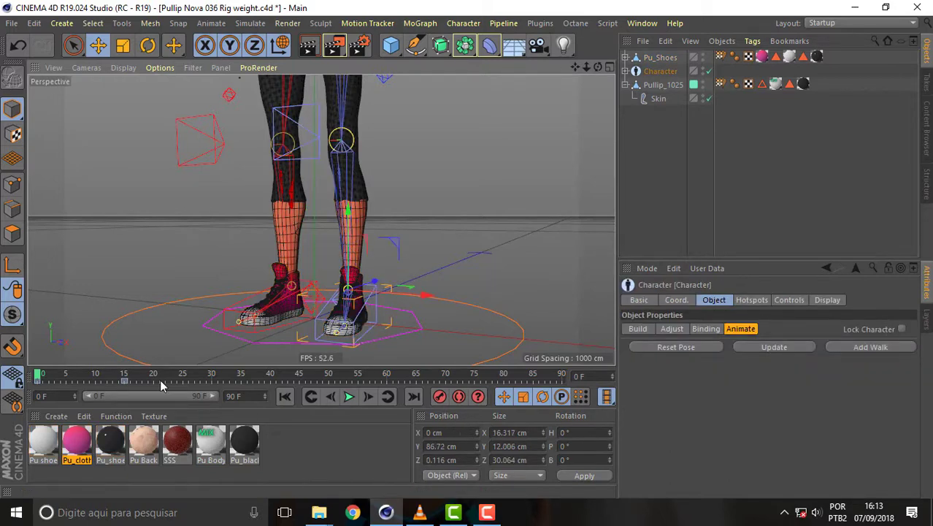
left_click(125, 382)
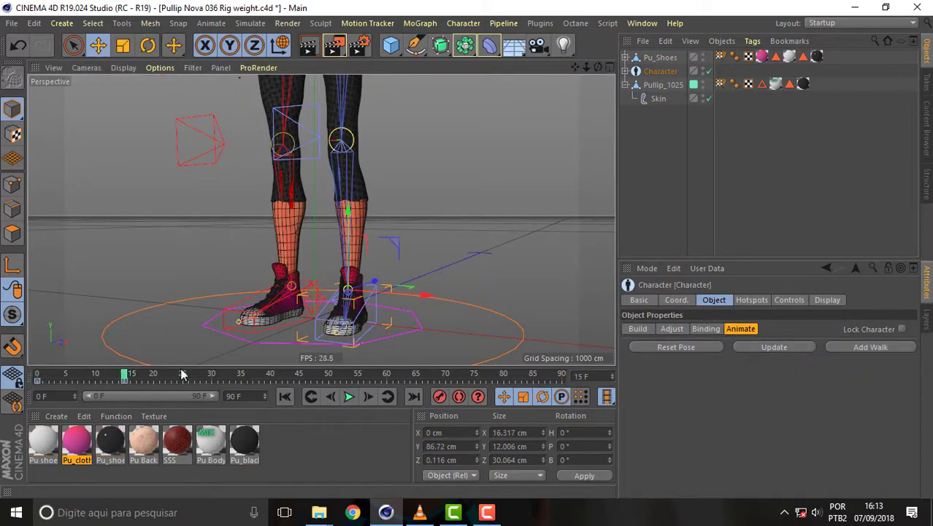
mouse_move(399, 252)
left_mouse_down()
mouse_move(398, 200)
mouse_move(350, 169)
left_mouse_up()
key("ctrl+z")
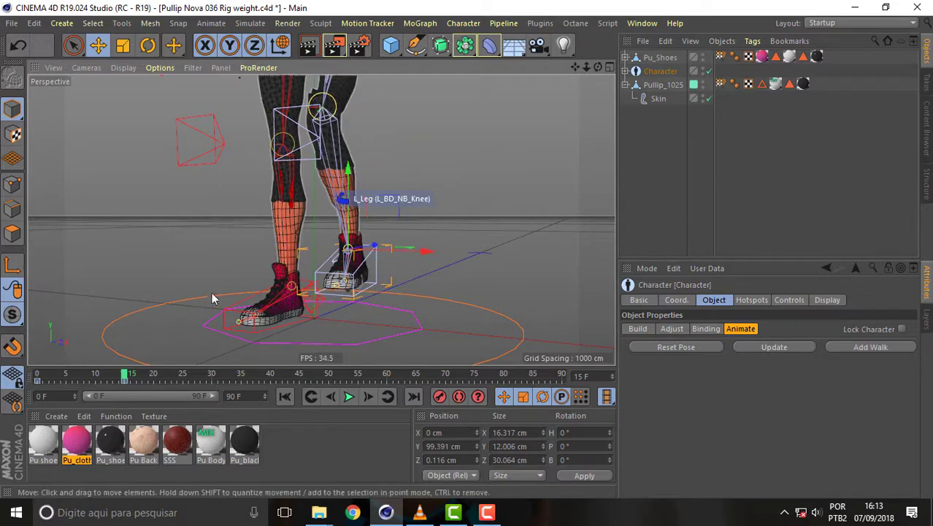
left_click(120, 378)
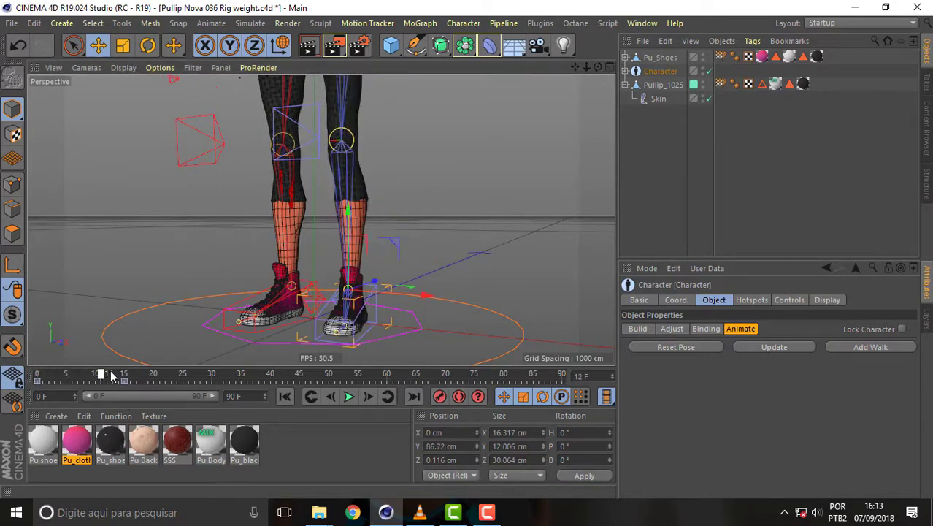
left_click_drag(350, 212, 349, 169)
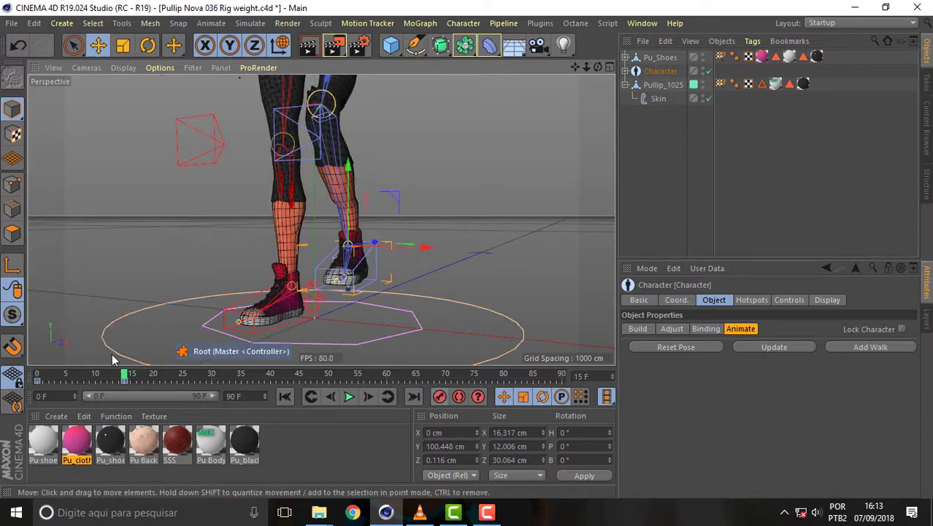
left_click_drag(122, 381, 38, 378)
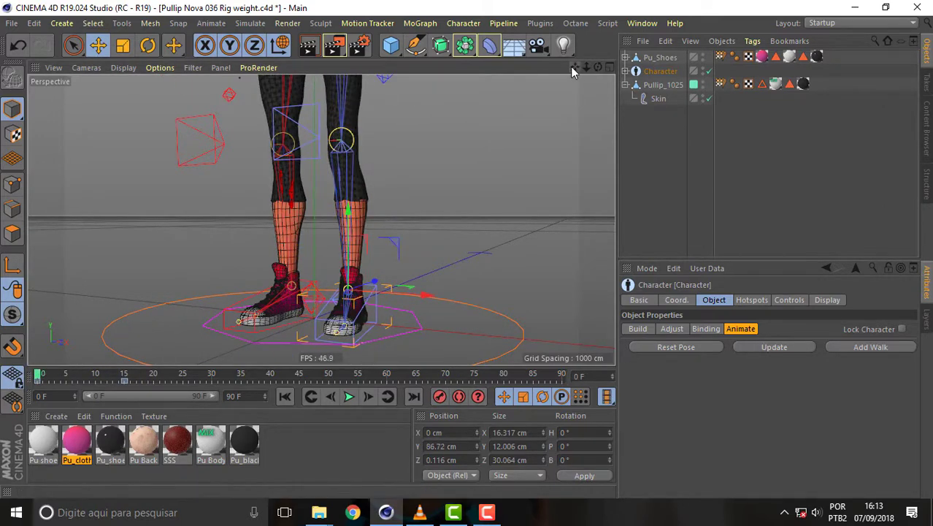
mouse_move(575, 67)
left_mouse_down()
mouse_move(576, 182)
mouse_move(593, 36)
left_mouse_up()
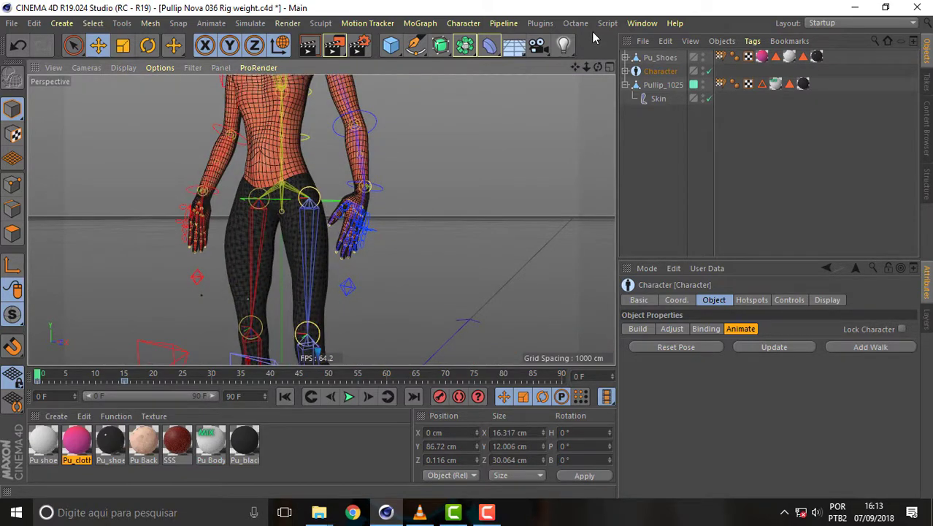
Switch to the Pullip Nova 037 Rig weight document and preview the hips up to frame 6
left_click(642, 22)
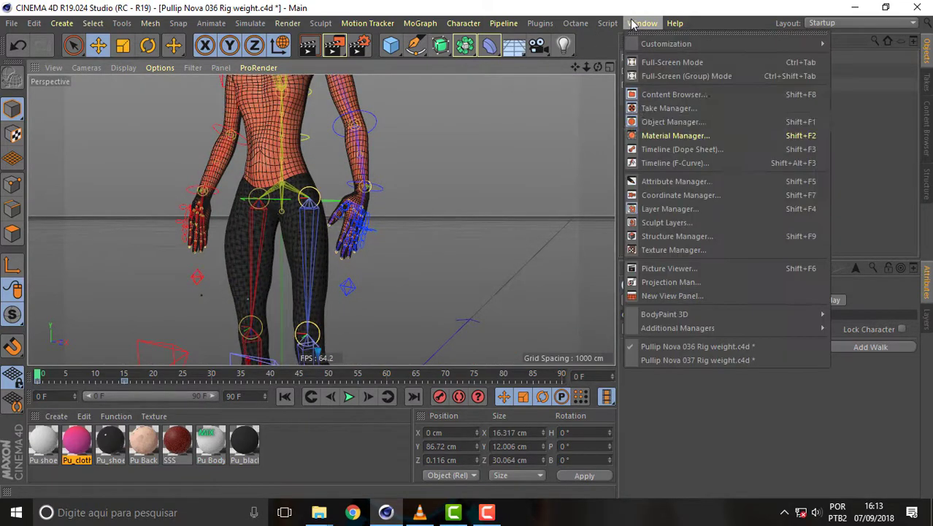
left_click(741, 363)
left_click_drag(575, 67, 575, 8)
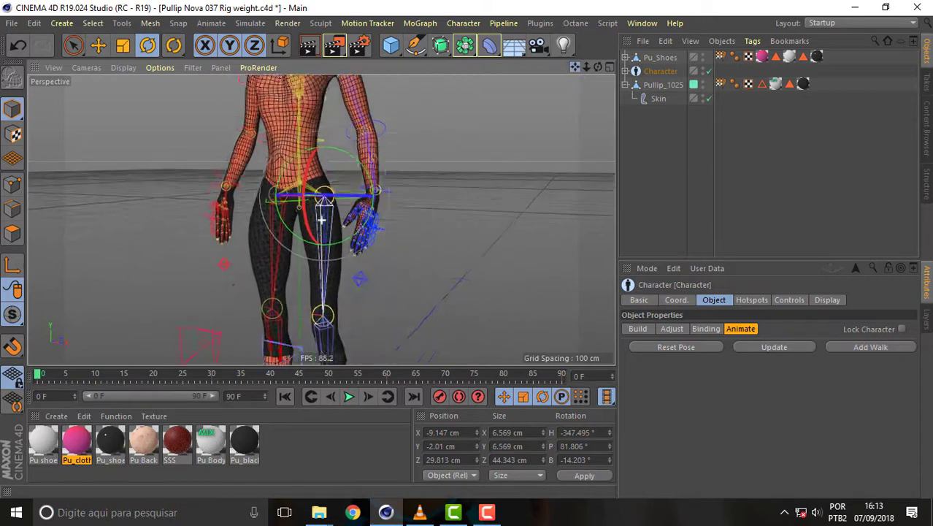
left_click_drag(321, 219, 322, 226)
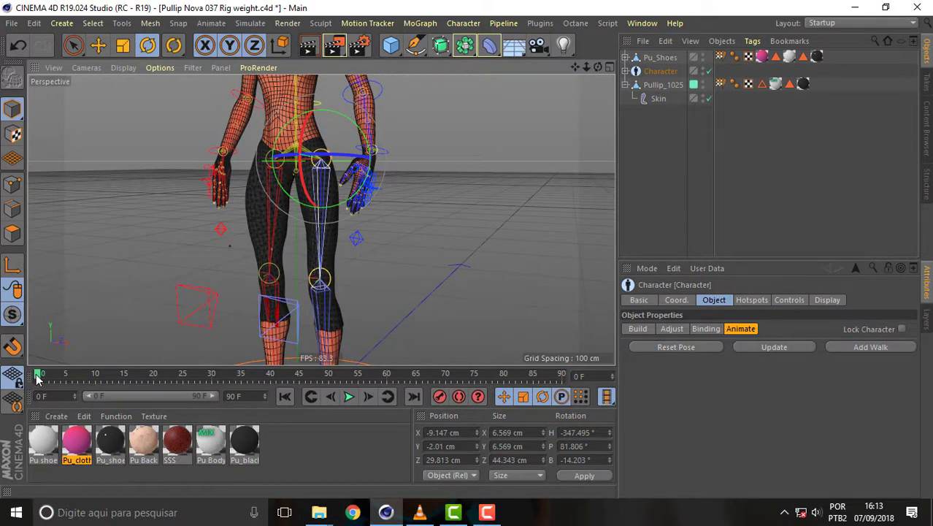
mouse_move(38, 377)
left_mouse_down()
mouse_move(181, 375)
mouse_move(71, 373)
mouse_move(211, 365)
mouse_move(60, 374)
mouse_move(94, 354)
mouse_move(73, 359)
left_mouse_up()
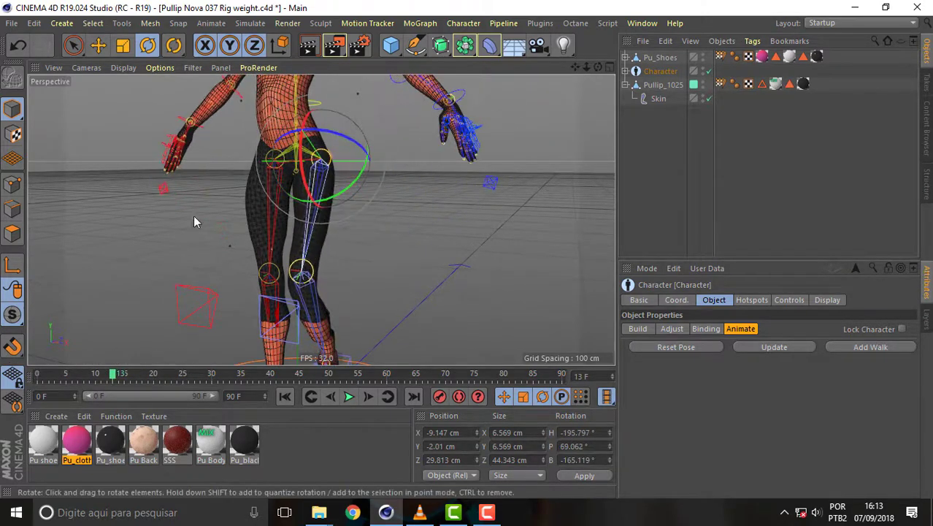
Activate the Weight Tool at frame 0 and scrub to frame 19 to check the leg deformation
left_click(174, 45)
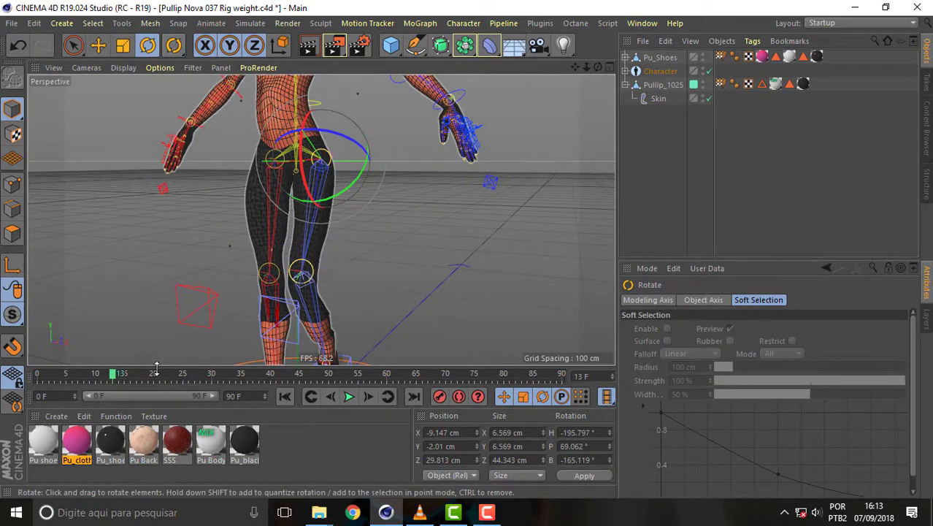
left_click_drag(114, 374, 37, 374)
left_click_drag(173, 45, 219, 89)
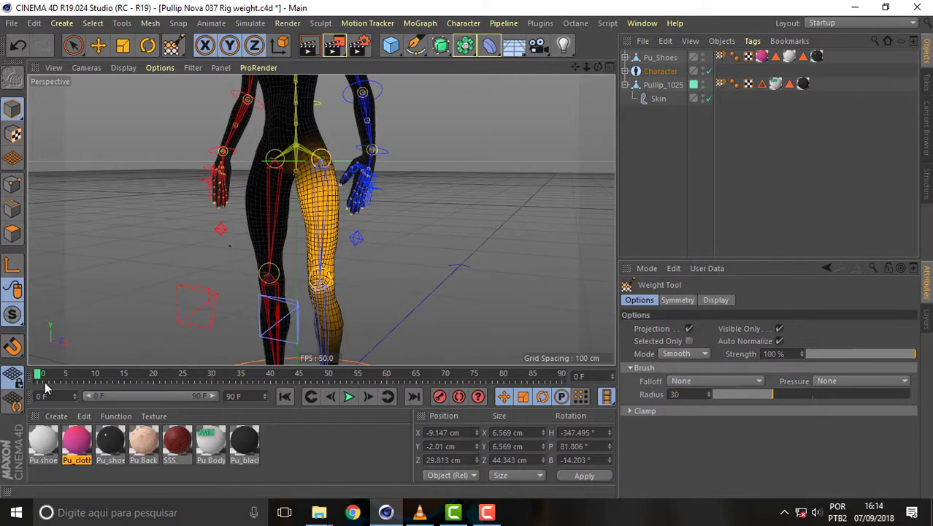
mouse_move(40, 379)
left_mouse_down()
mouse_move(120, 378)
mouse_move(15, 378)
mouse_move(177, 375)
mouse_move(50, 385)
mouse_move(148, 375)
left_mouse_up()
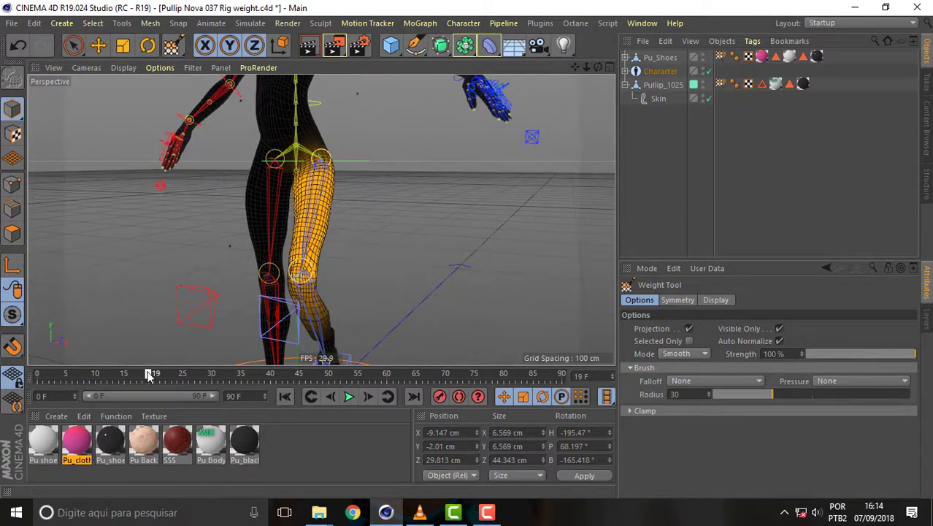
left_click(642, 24)
In Pullip Nova 036 Rig weight, show L_BD_NB_Hip_jnt weights on the left leg with the Weight Tool active
left_click(706, 345)
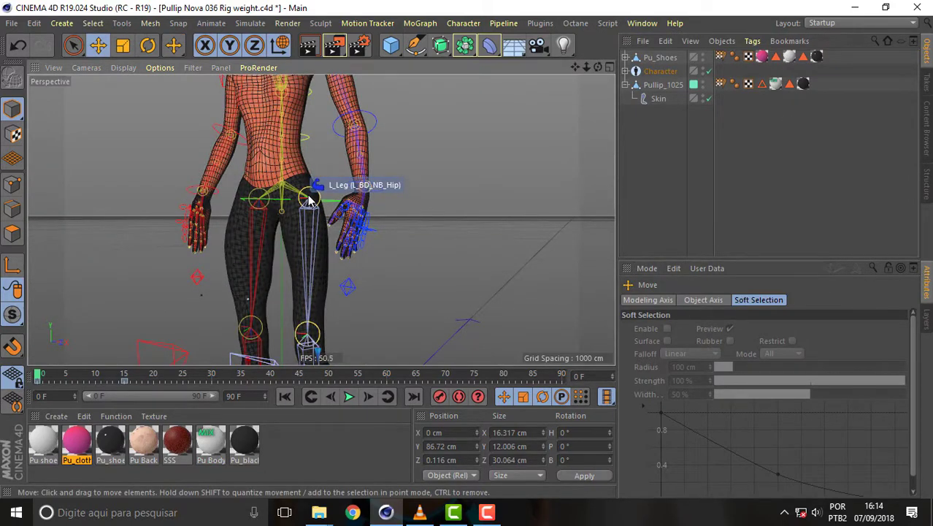
left_click(174, 45)
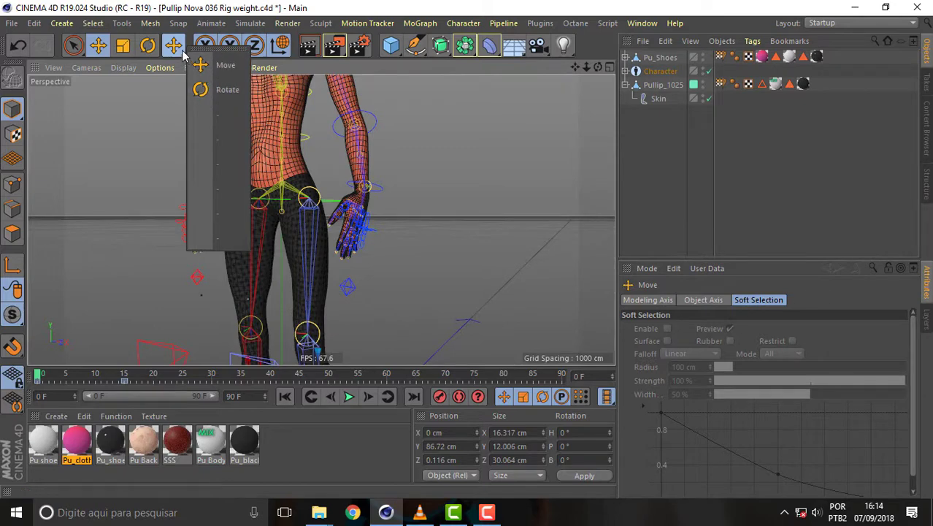
double_click(720, 85)
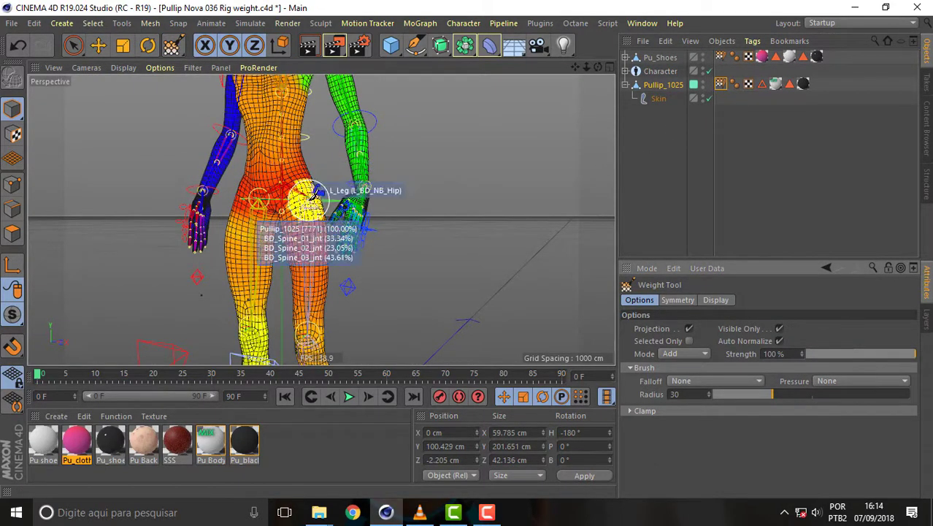
right_click(309, 203)
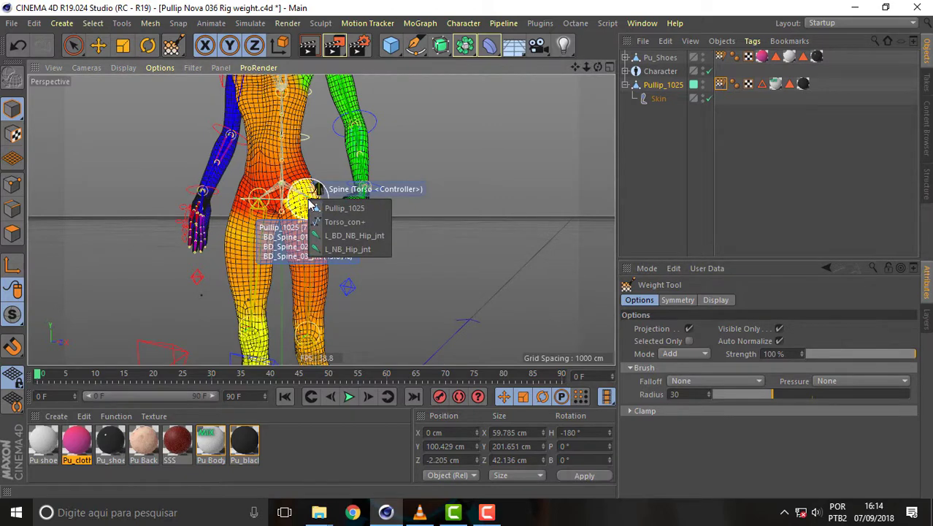
left_click(343, 235)
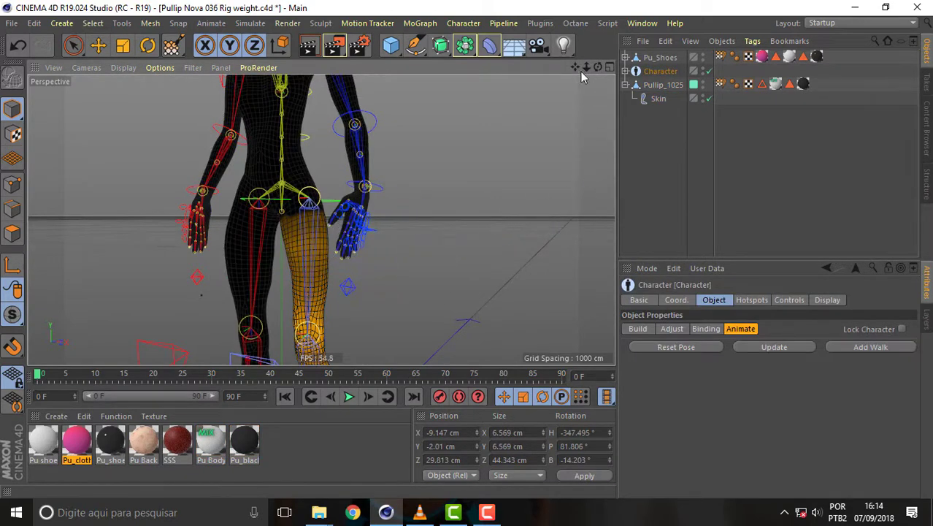
left_click_drag(576, 67, 574, 69)
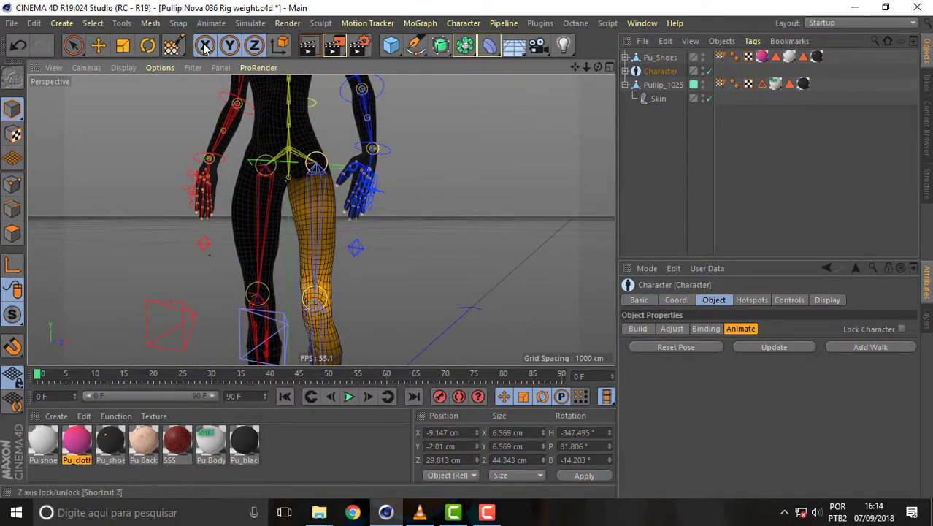
left_click(174, 46)
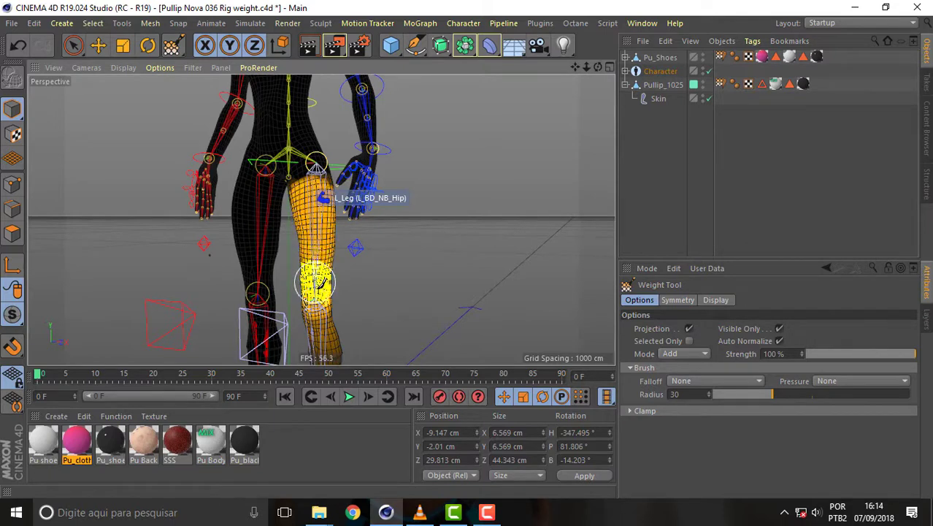
left_click_drag(598, 67, 474, 73)
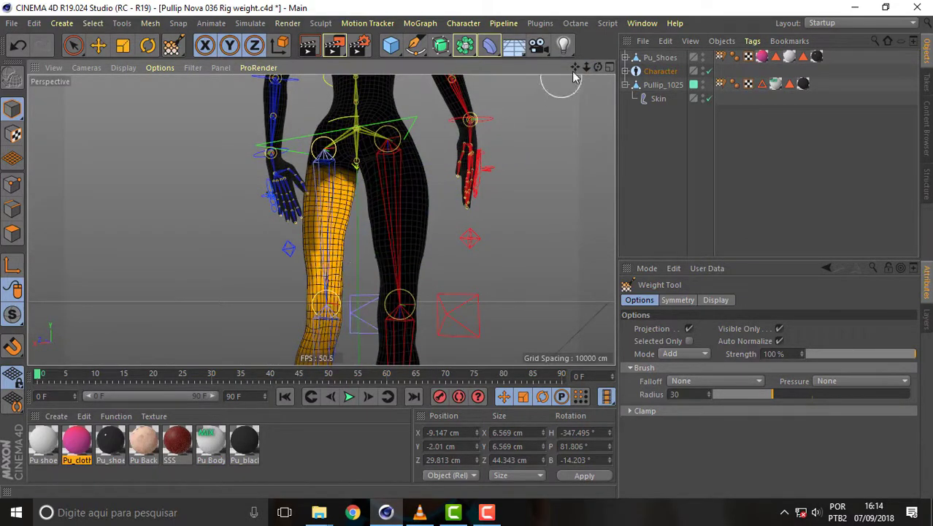
left_click_drag(598, 67, 562, 73)
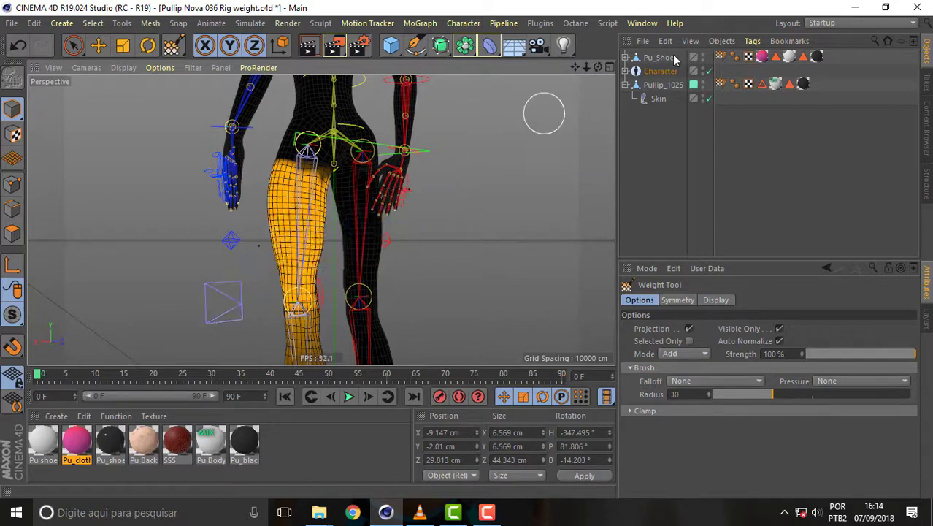
left_click_drag(598, 67, 467, 74)
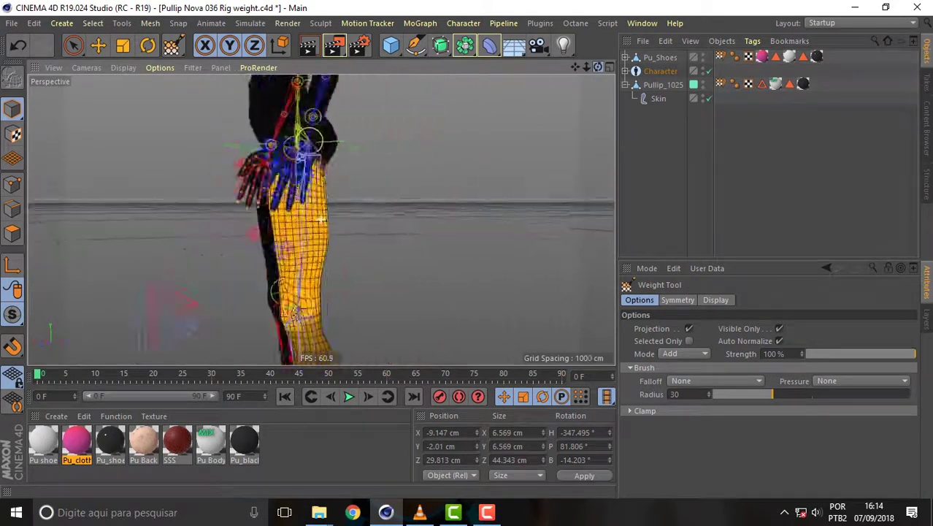
left_click_drag(598, 68, 555, 73)
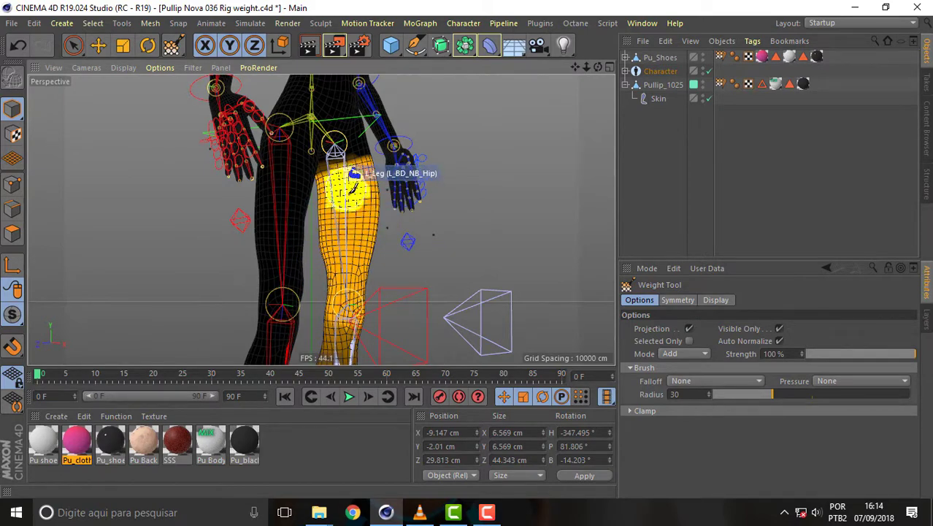
left_click_drag(605, 70, 319, 219)
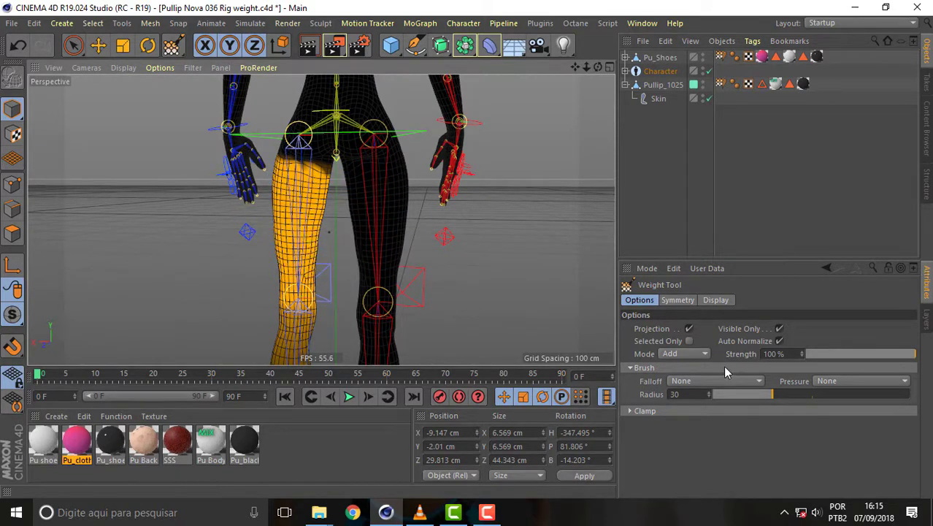
Switch the Weight Tool to Smooth mode and smooth the weights at the top of the left thigh
left_click(689, 354)
left_click(700, 273)
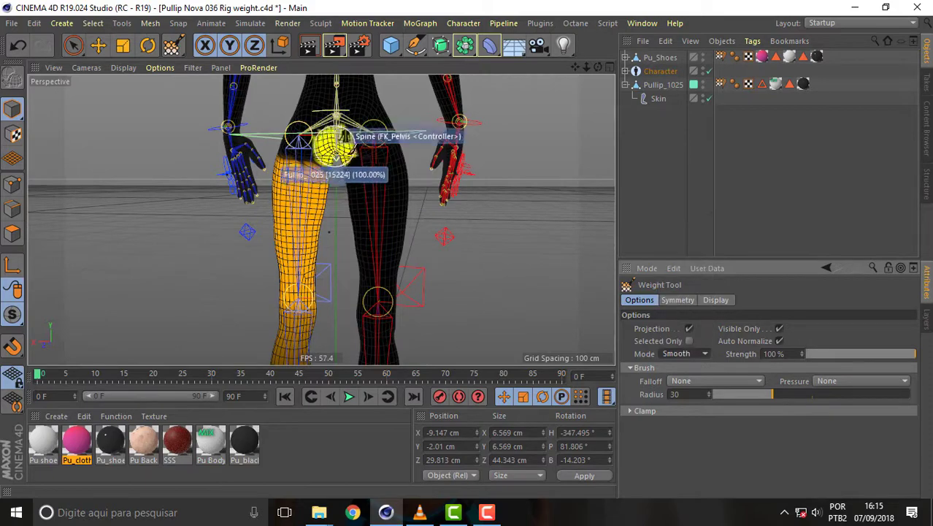
left_click_drag(314, 155, 300, 152)
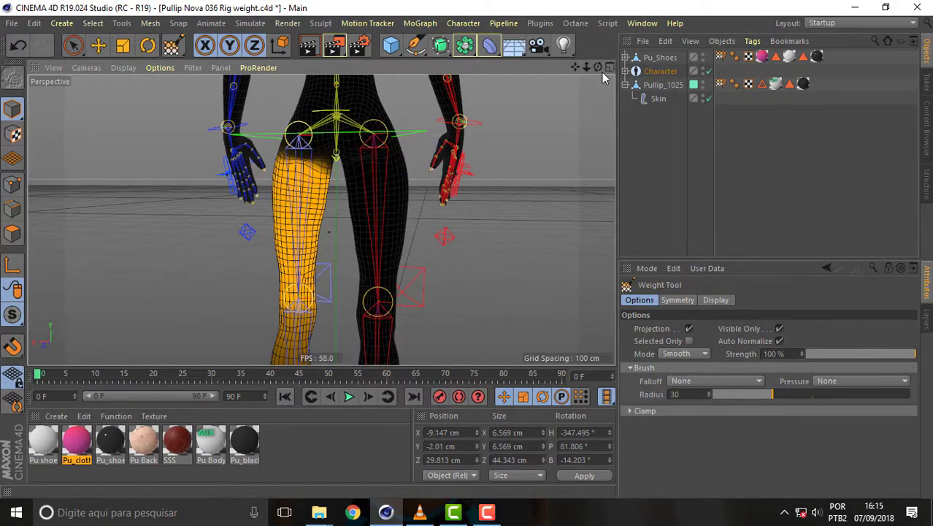
left_click_drag(475, 125, 345, 143, "alt")
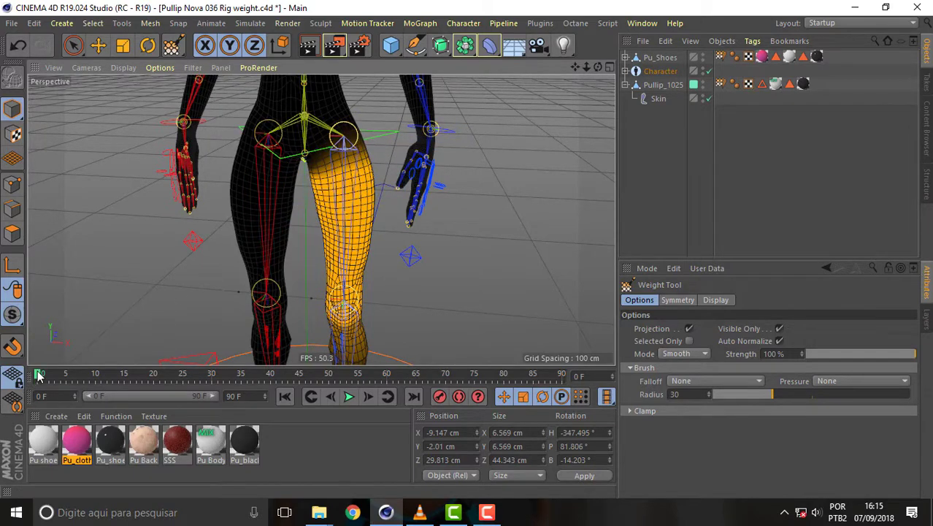
At frame 25 with the leg raised, orbit around the left hip and smooth its weight transition
left_click_drag(40, 375, 162, 373)
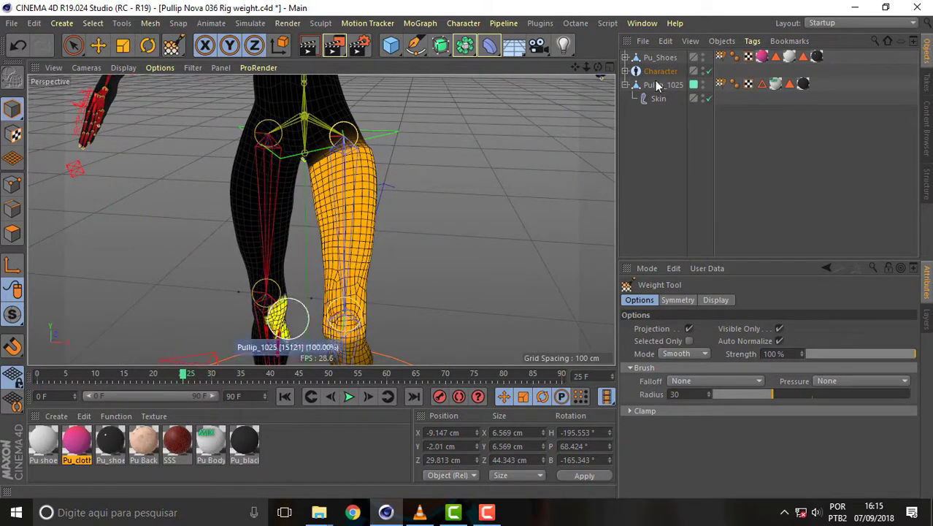
left_click_drag(575, 67, 321, 220)
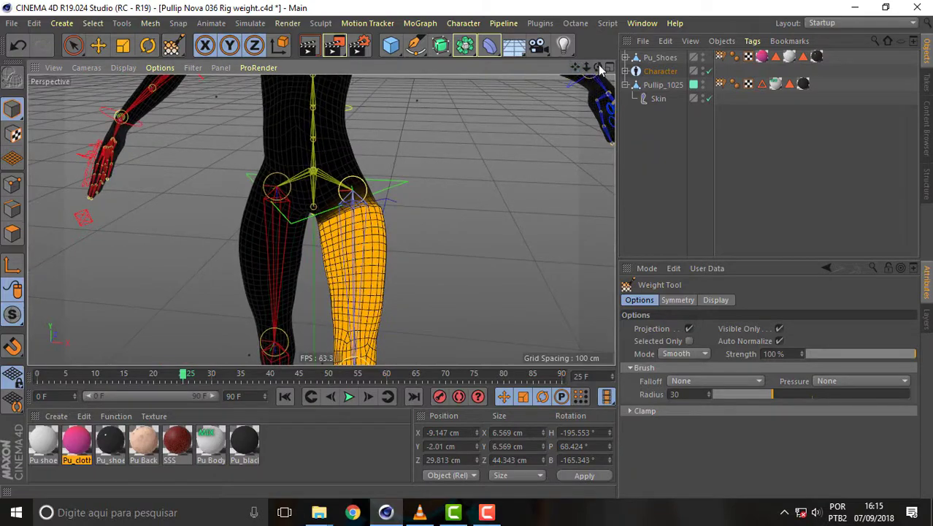
mouse_move(597, 67)
left_mouse_down()
mouse_move(322, 219)
mouse_move(595, 73)
left_mouse_up()
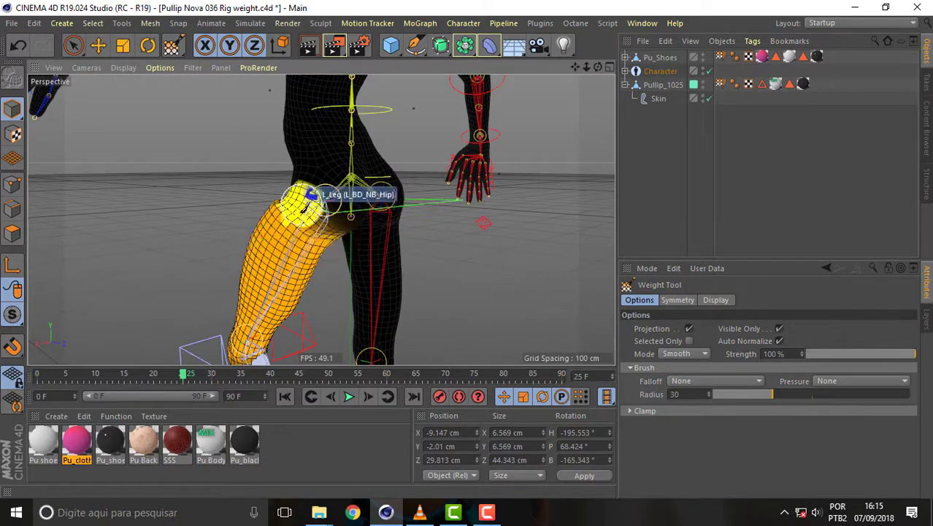
mouse_move(597, 67)
left_mouse_down()
mouse_move(320, 219)
mouse_move(349, 206)
left_mouse_up()
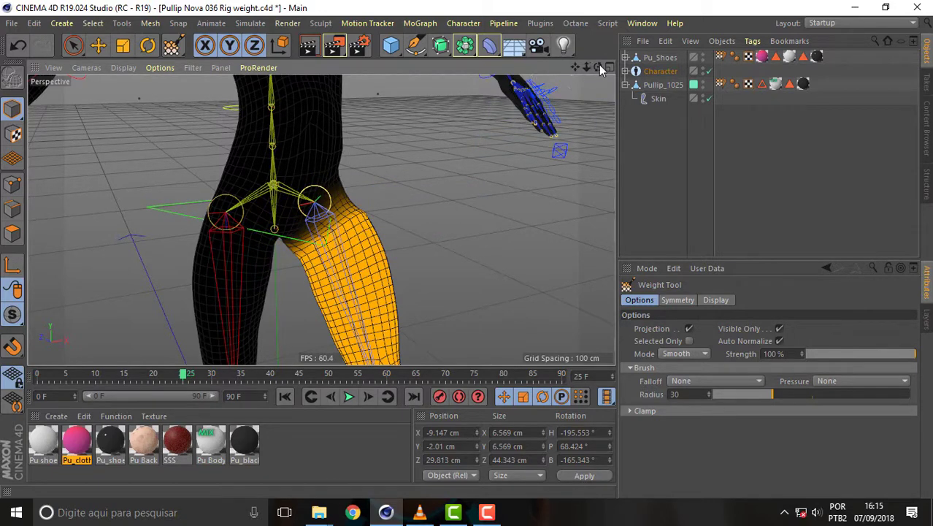
left_click_drag(599, 64, 554, 73)
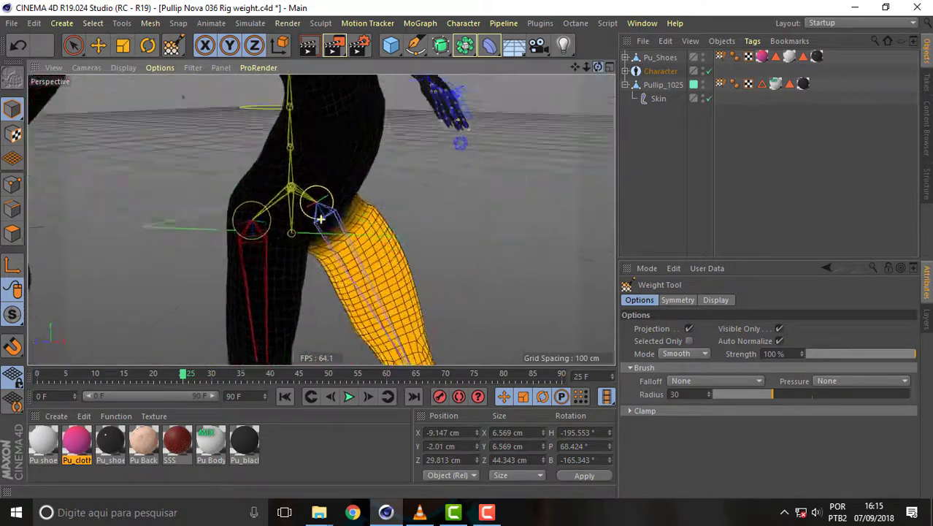
left_click_drag(320, 218, 420, 188)
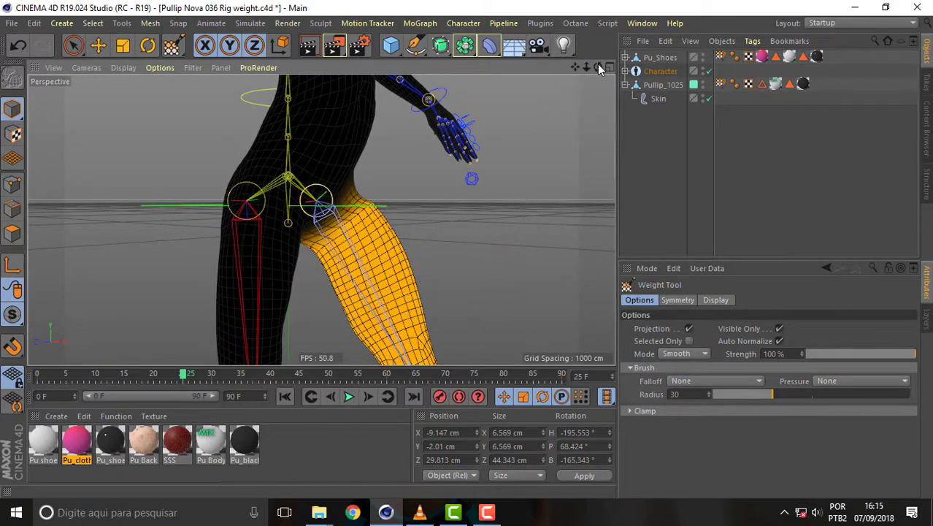
left_click_drag(599, 68, 320, 217)
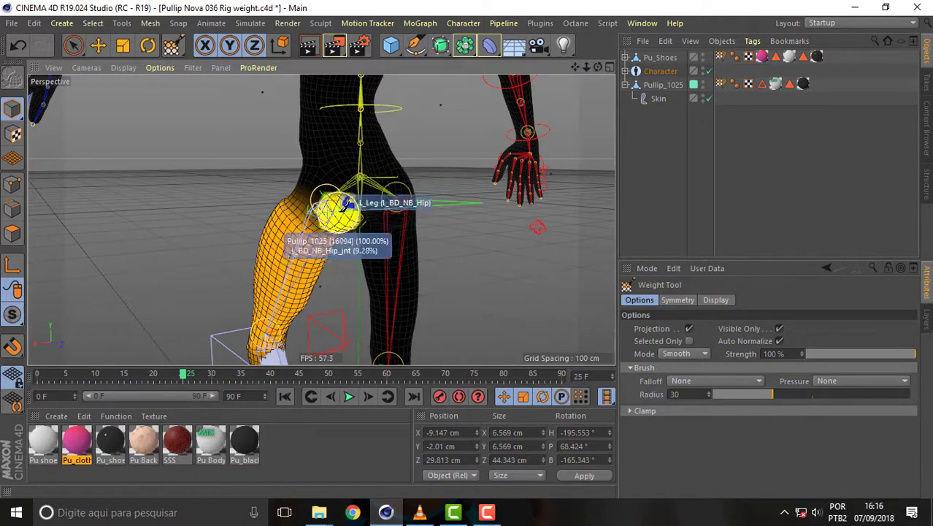
left_click_drag(349, 205, 340, 212)
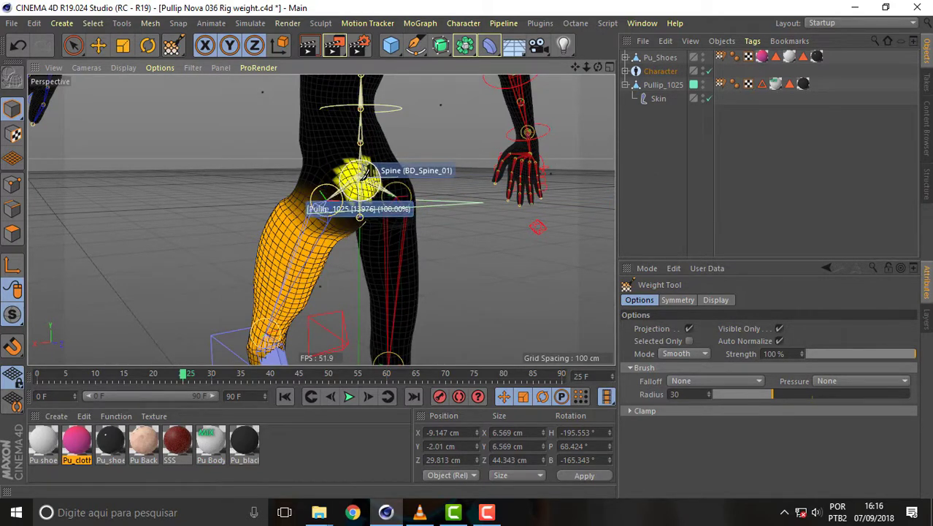
Display the BD_Spine_01_jnt weights on the mesh and orbit and zoom around the hips
left_click(365, 173)
left_click(394, 216)
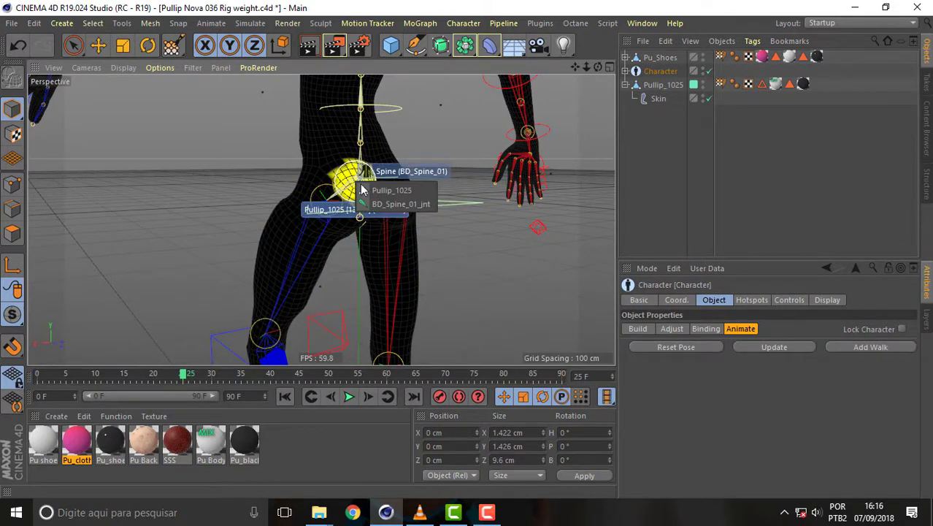
left_click(397, 206)
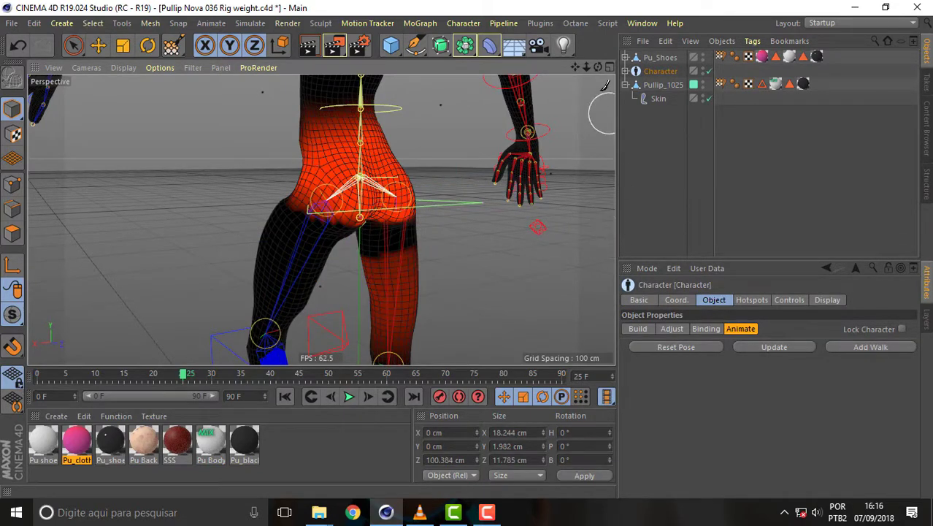
mouse_move(601, 68)
left_mouse_down()
mouse_move(321, 219)
mouse_move(493, 98)
left_mouse_up()
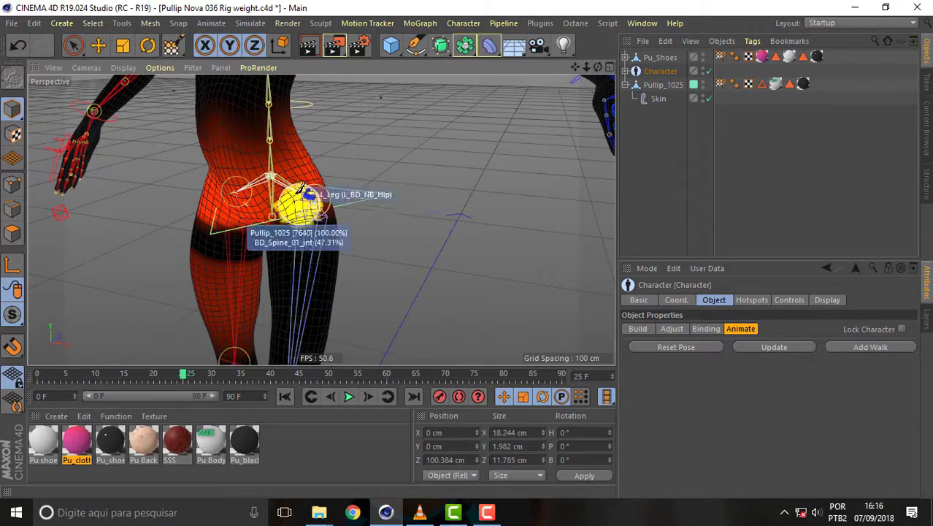
left_click_drag(576, 77, 321, 211, "alt")
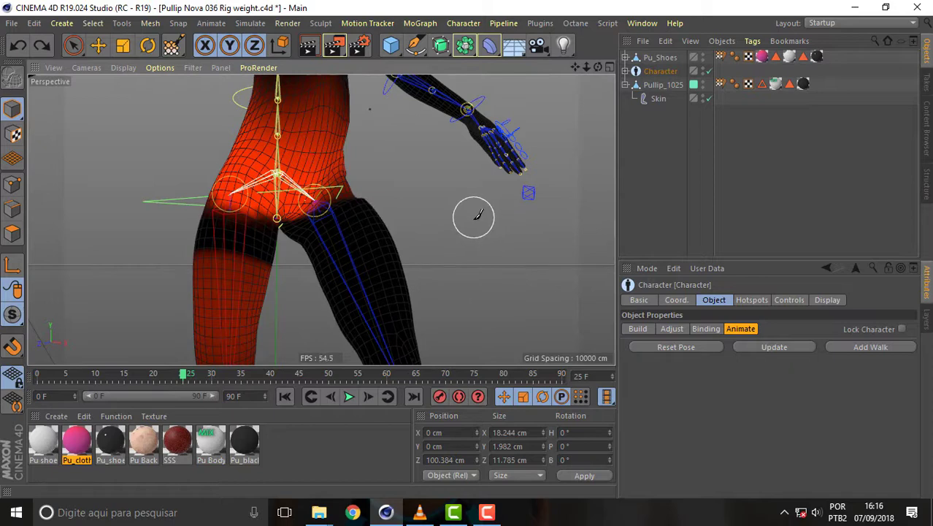
right_click(316, 208)
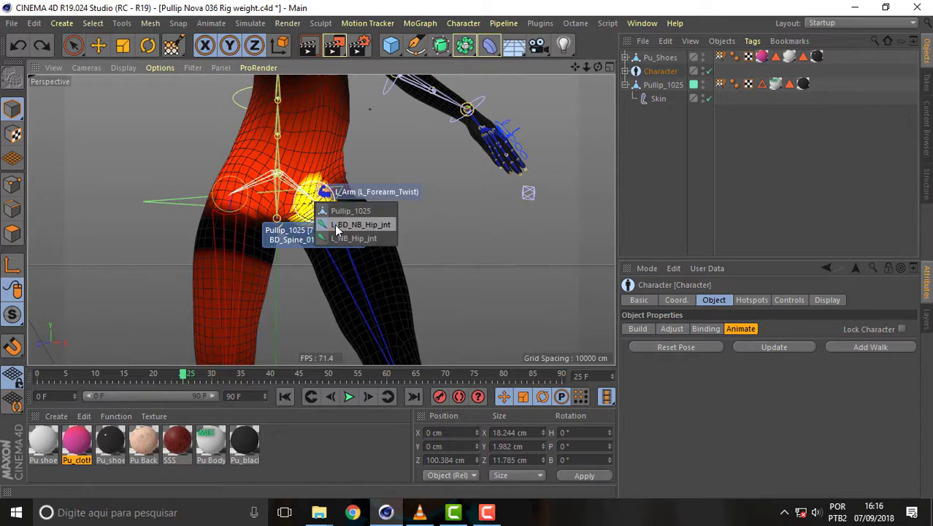
Display the L_BD_NB_Hip_jnt weights on the left leg and orbit around the hip
left_click(336, 226)
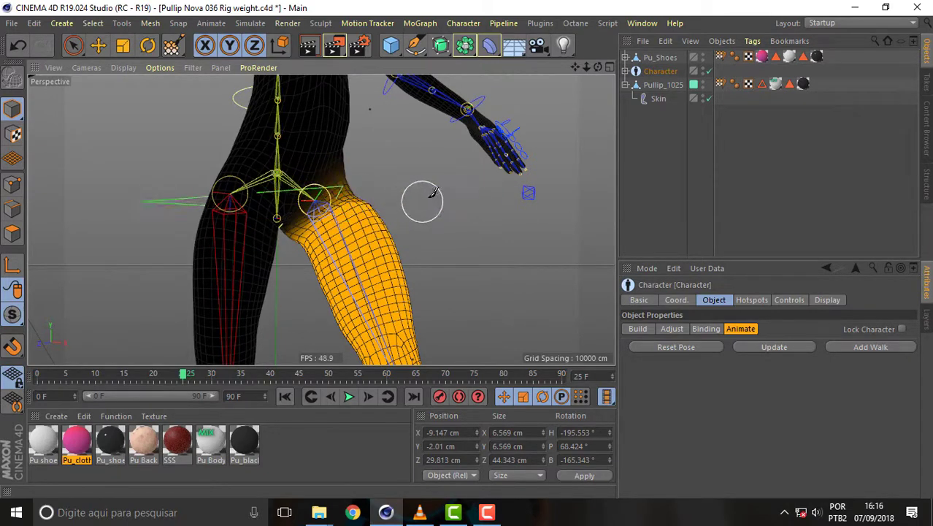
left_click_drag(597, 67, 570, 88)
left_click_drag(321, 219, 336, 216, "alt")
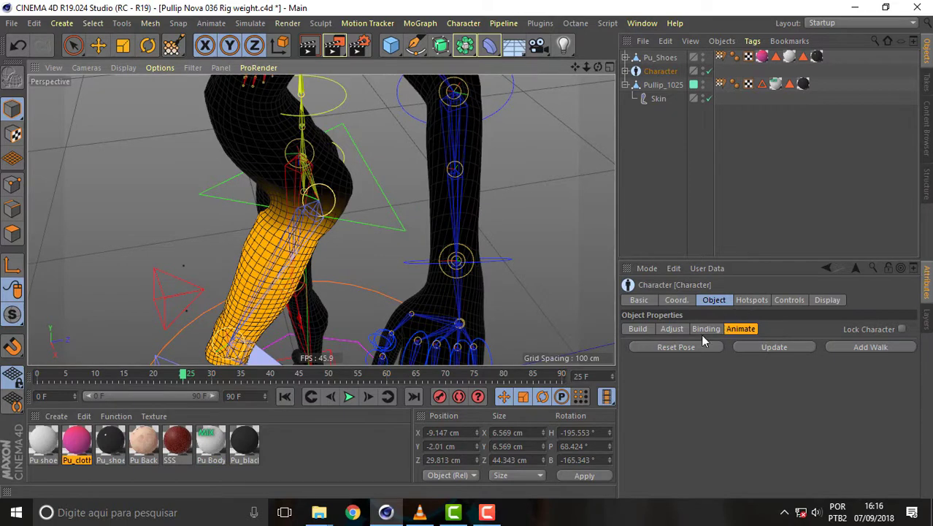
Reactivate the Weight Tool in Add mode and view the hip from front, side and rear angles
left_click(173, 45)
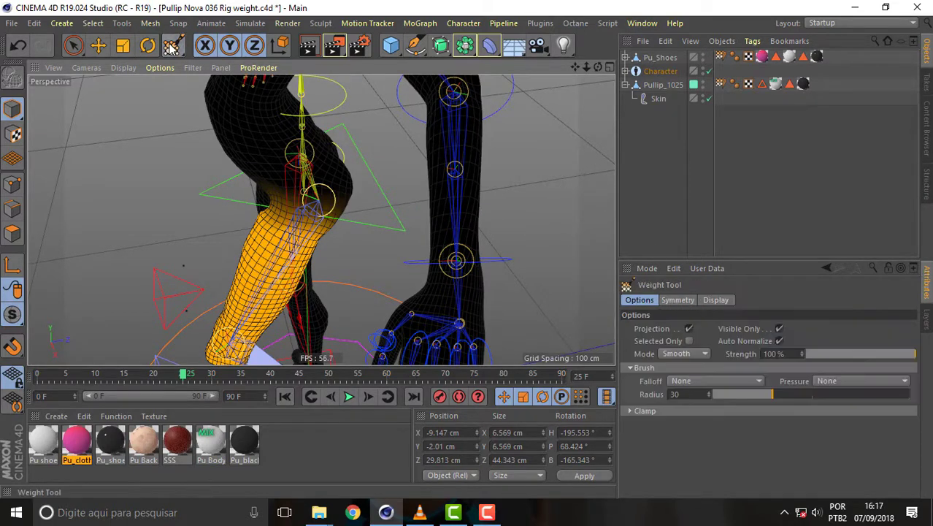
left_click(682, 353)
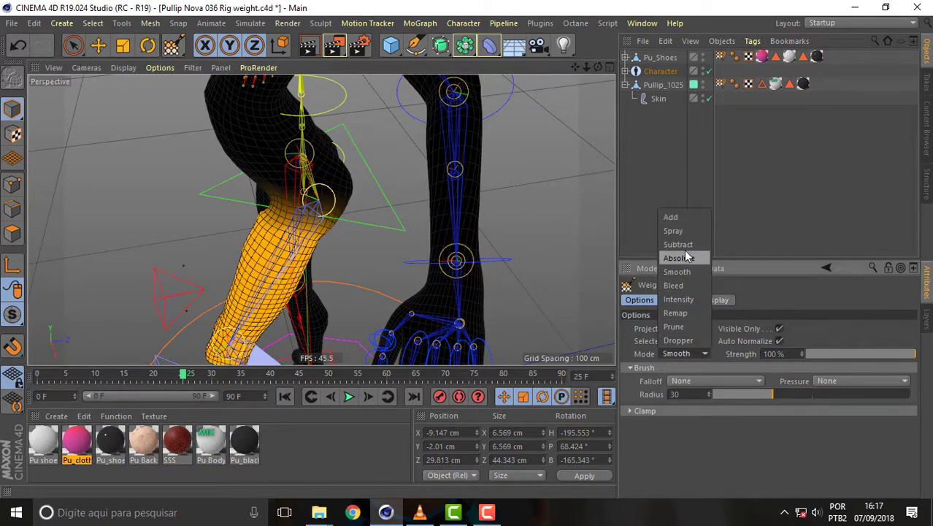
left_click(670, 217)
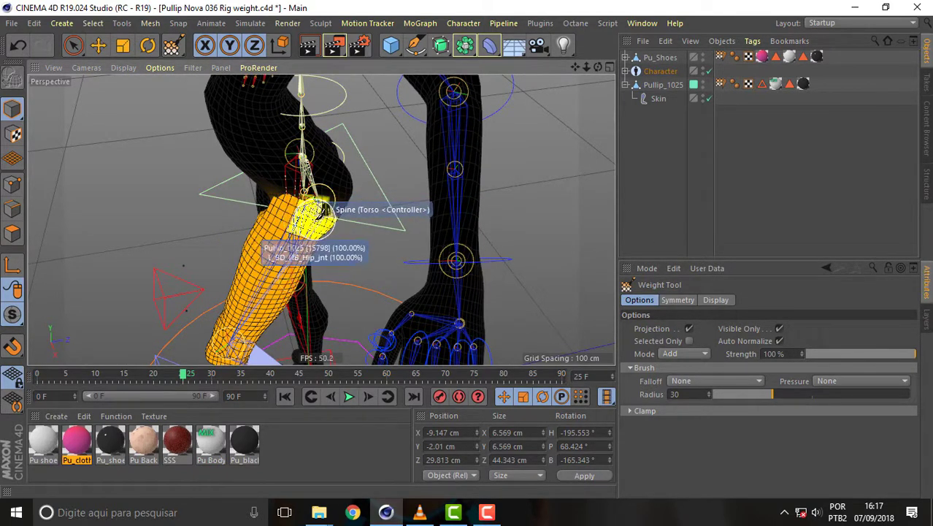
left_click_drag(598, 67, 555, 110)
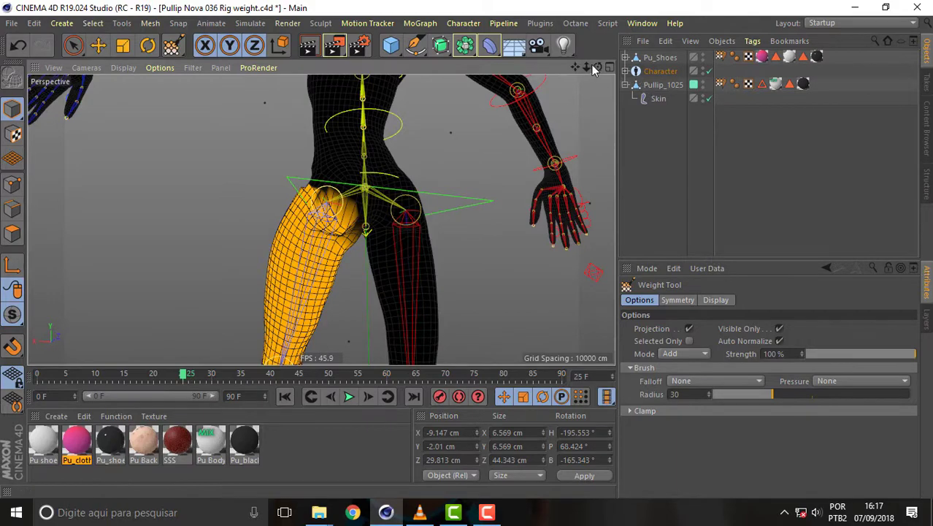
left_click_drag(595, 68, 577, 84)
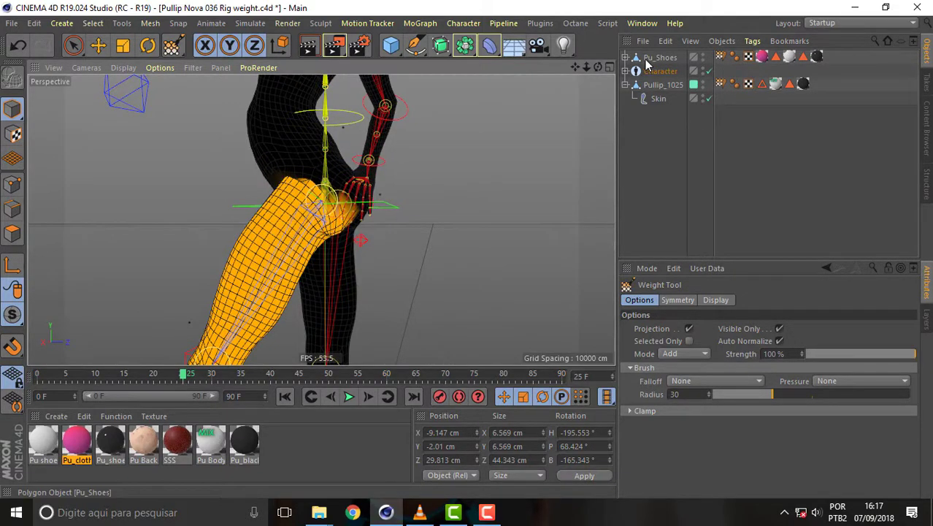
mouse_move(327, 202)
left_mouse_down("alt")
mouse_move(321, 217)
mouse_move(333, 205)
mouse_move(325, 219)
mouse_move(361, 226)
left_mouse_up("alt")
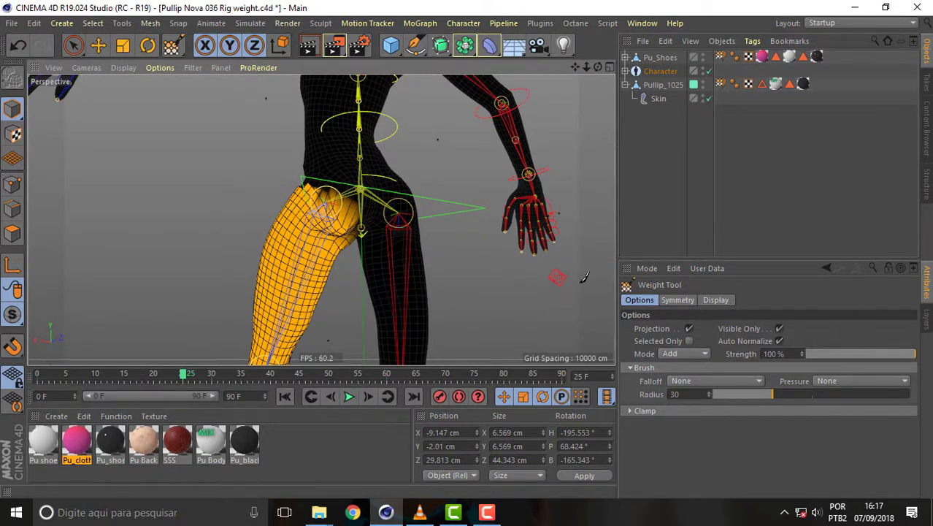
Show the BD_Spine_01_jnt weights and orbit and zoom in on the back of the hips
right_click(363, 184)
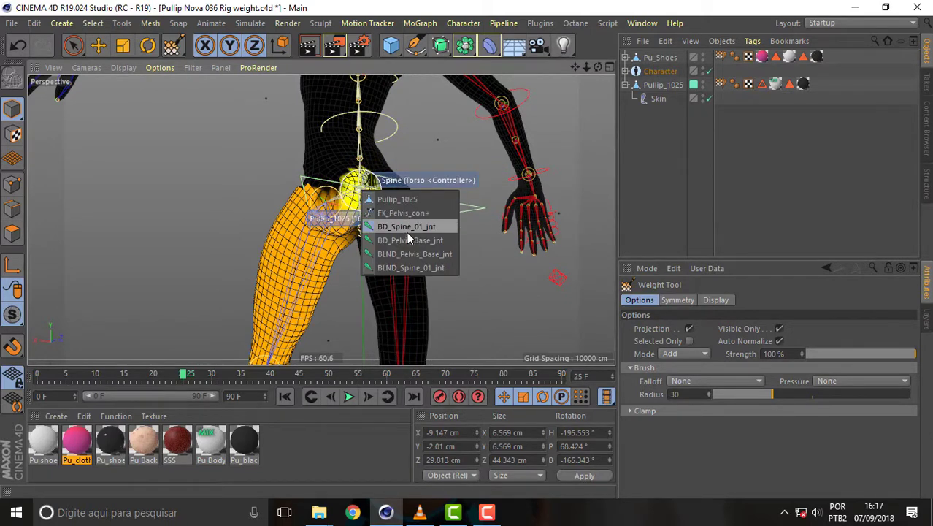
left_click(364, 189)
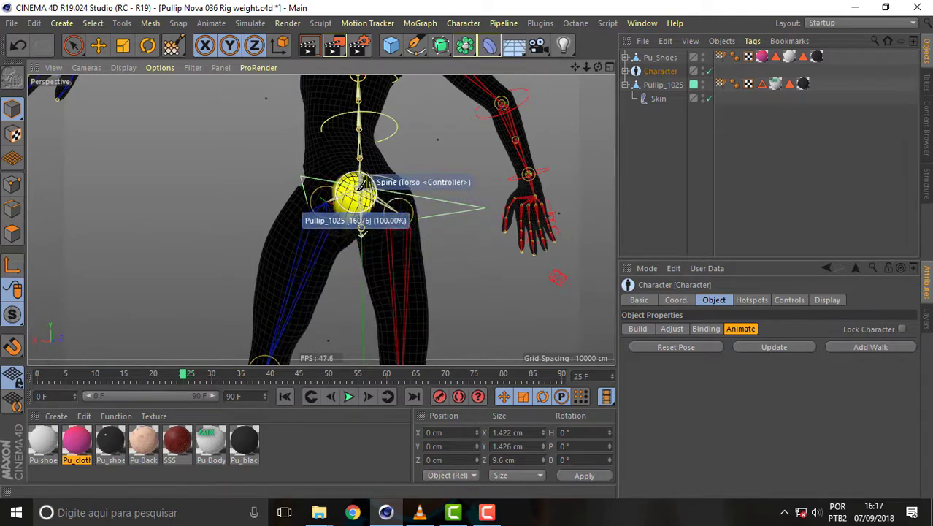
right_click(361, 184)
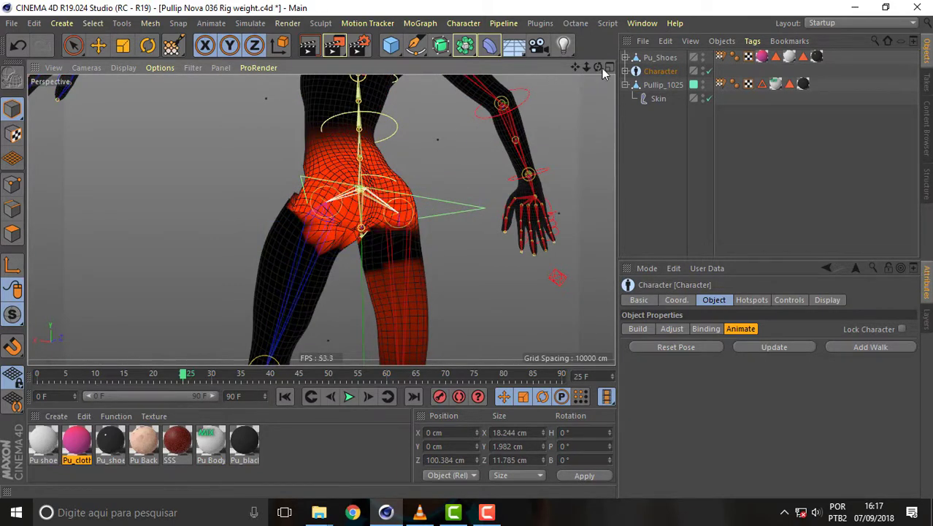
left_click_drag(598, 67, 321, 247)
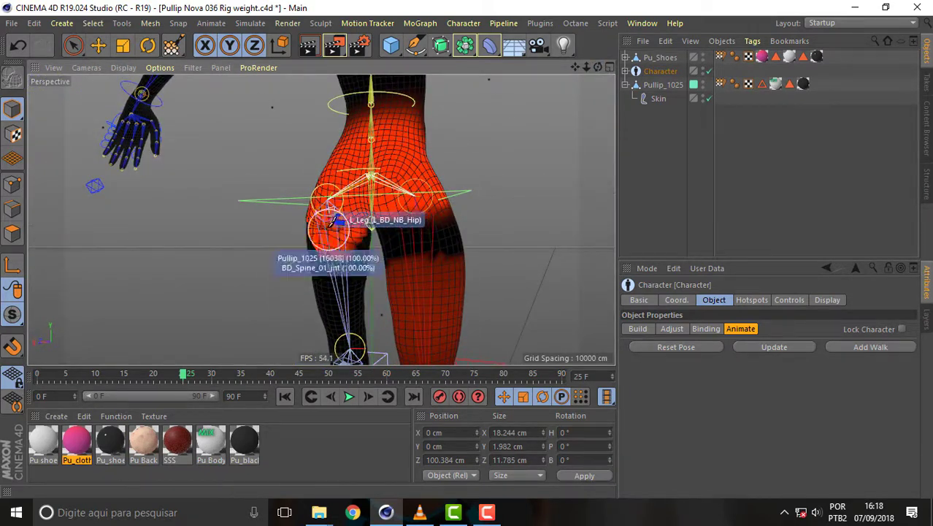
left_click_drag(585, 67, 264, 305)
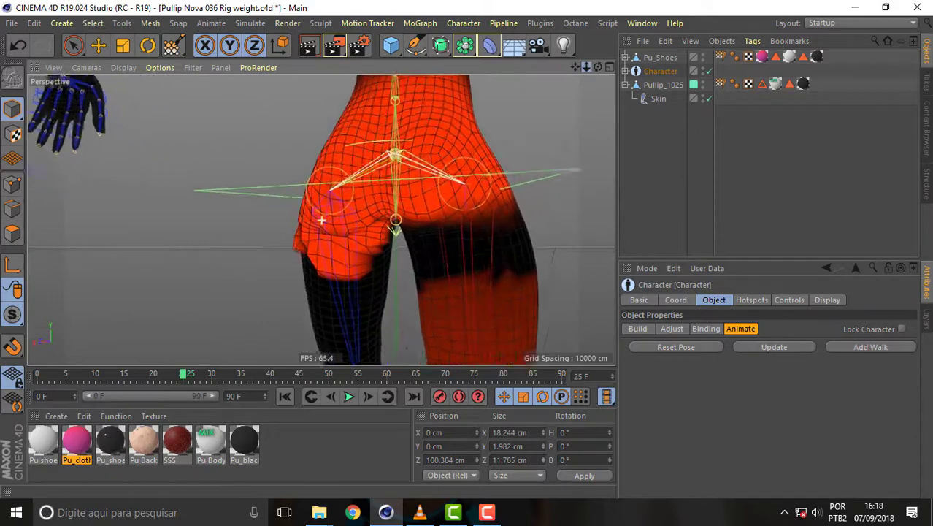
Scrub frames 0 to 10 to check the hip deformation, ending at frame 9
left_click_drag(187, 379, 9, 375)
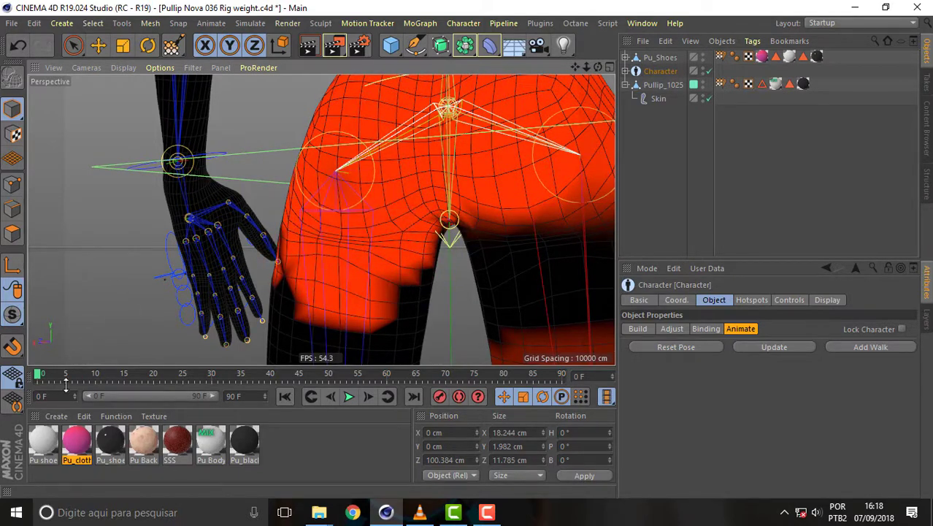
left_click_drag(46, 380, 102, 381)
left_click_drag(540, 94, 321, 218, "alt")
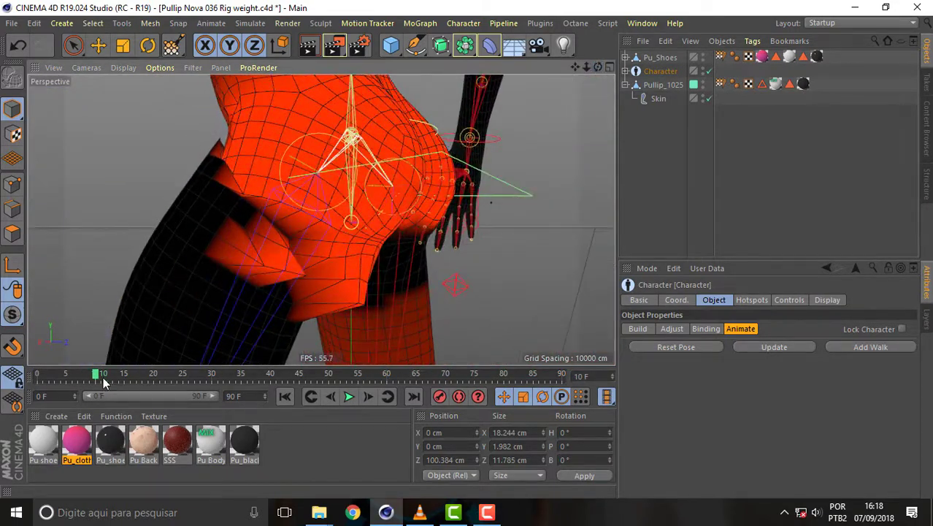
left_click_drag(101, 381, 2, 379)
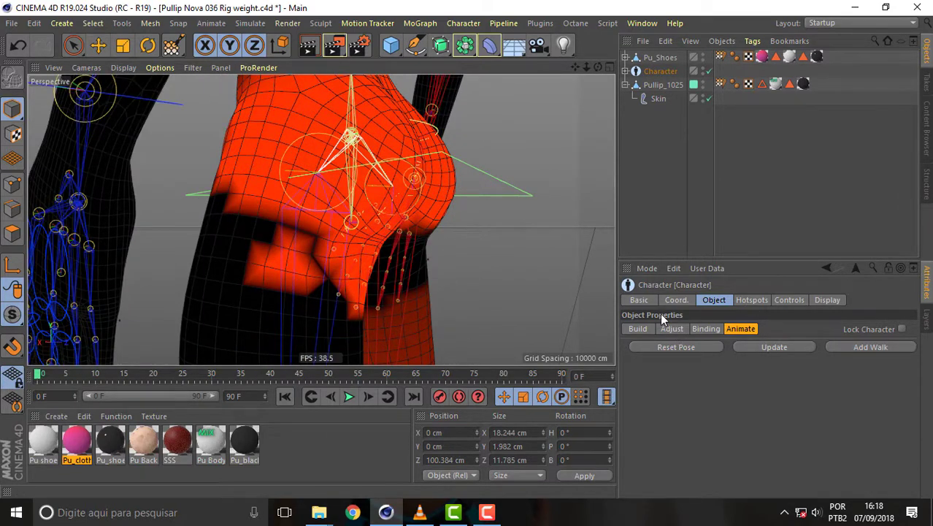
Set the Weight Tool to Smooth mode and smooth the blocky weight patches across the hip
left_click(173, 50)
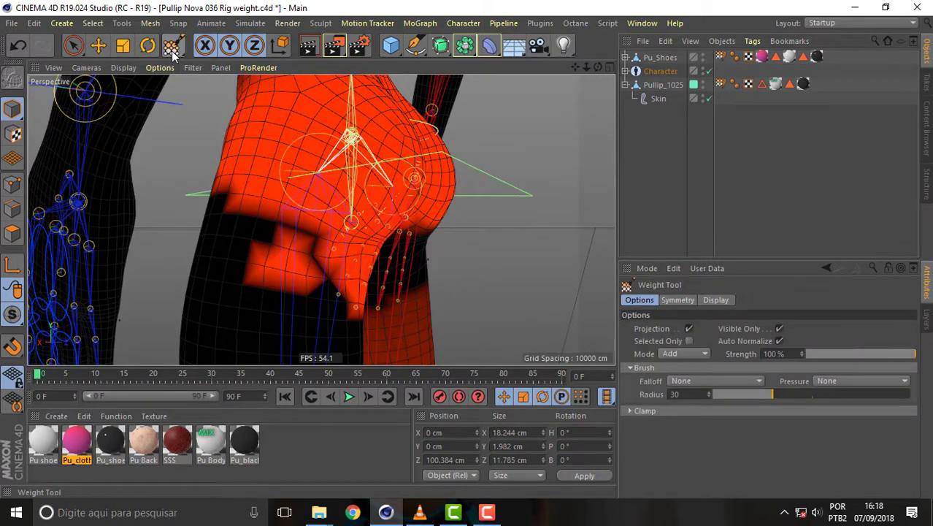
left_click(679, 354)
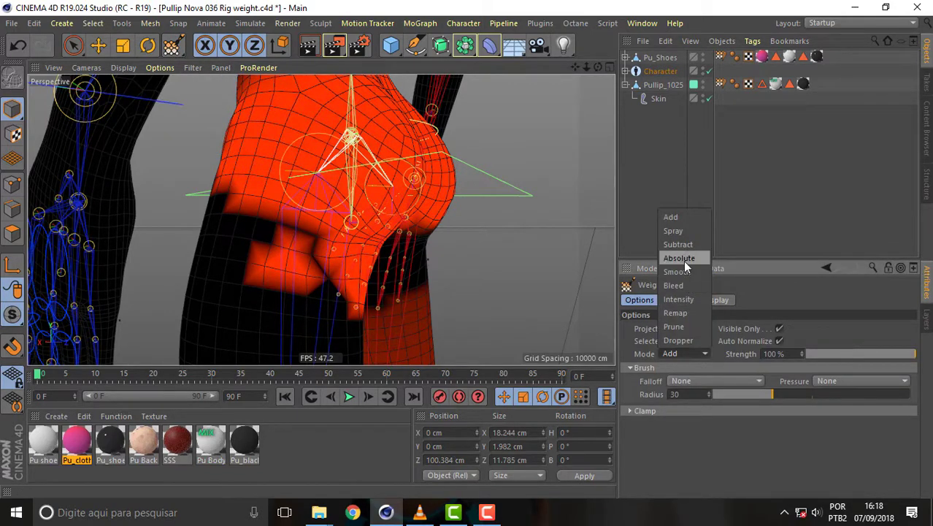
left_click(684, 284)
left_click(689, 351)
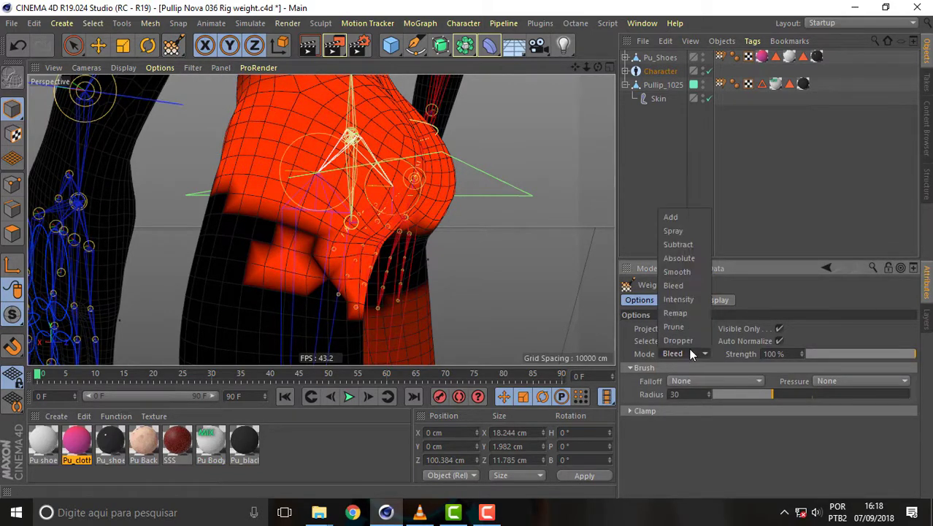
left_click(690, 275)
mouse_move(307, 221)
left_mouse_down()
mouse_move(254, 186)
mouse_move(298, 220)
mouse_move(331, 266)
mouse_move(306, 219)
left_mouse_up()
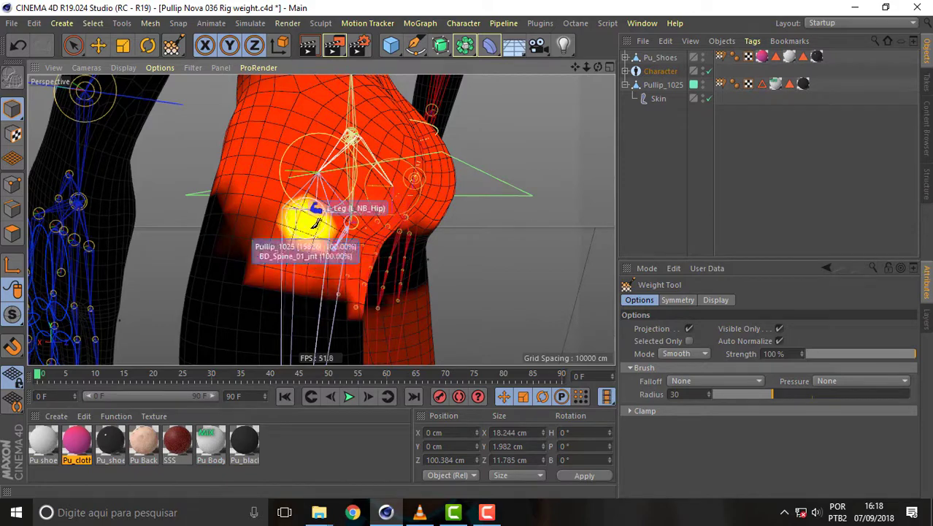
left_click_drag(596, 68, 511, 117)
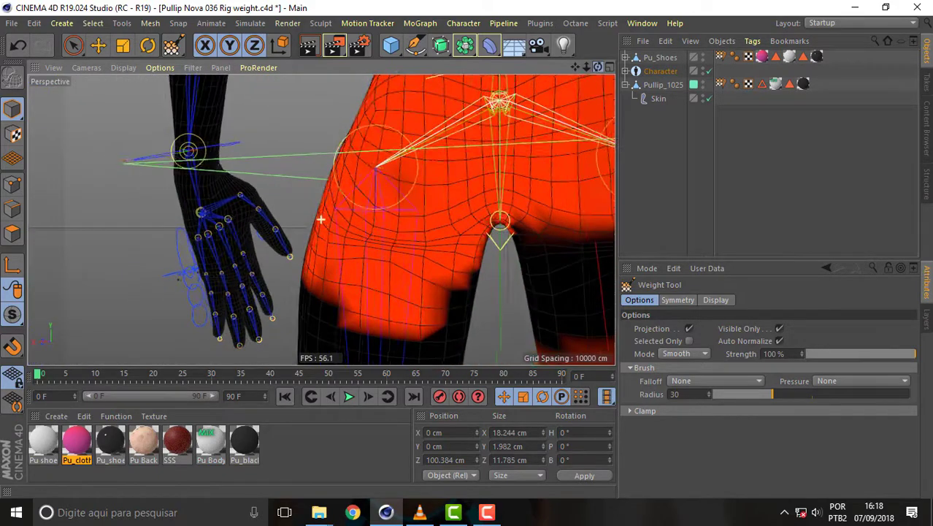
mouse_move(413, 267)
left_mouse_down()
mouse_move(453, 270)
mouse_move(406, 167)
mouse_move(333, 271)
left_mouse_up()
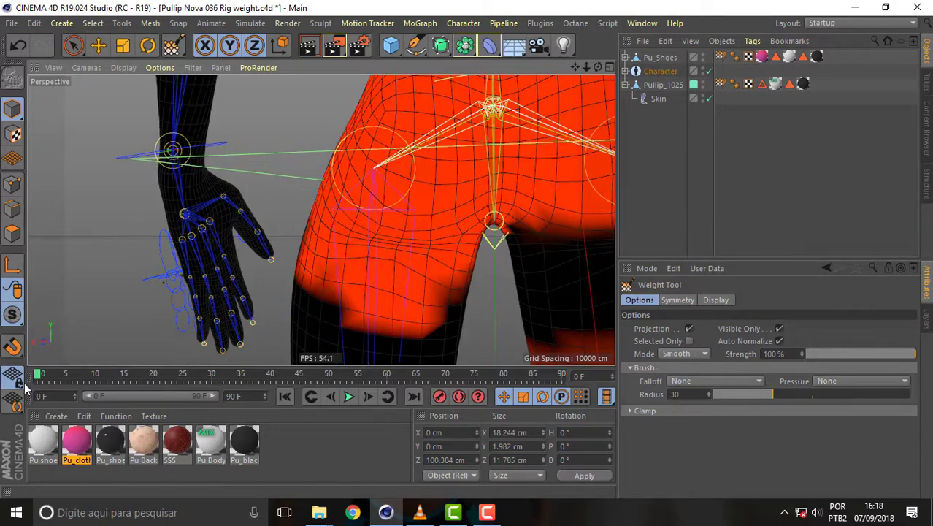
Advance to frame 26 with the left leg raised and orbit in close to the hip joint
left_click_drag(40, 377, 205, 378)
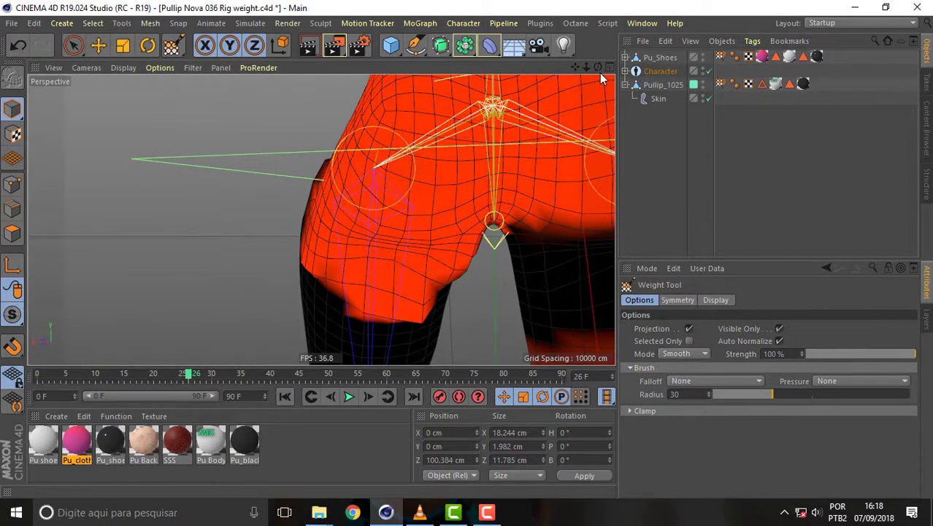
left_click_drag(598, 67, 511, 110)
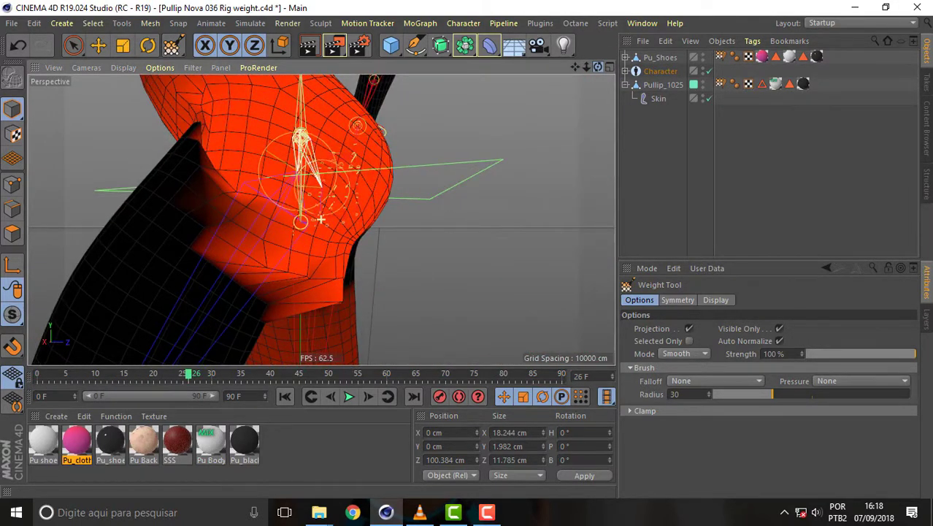
left_click_drag(321, 219, 321, 219, "alt")
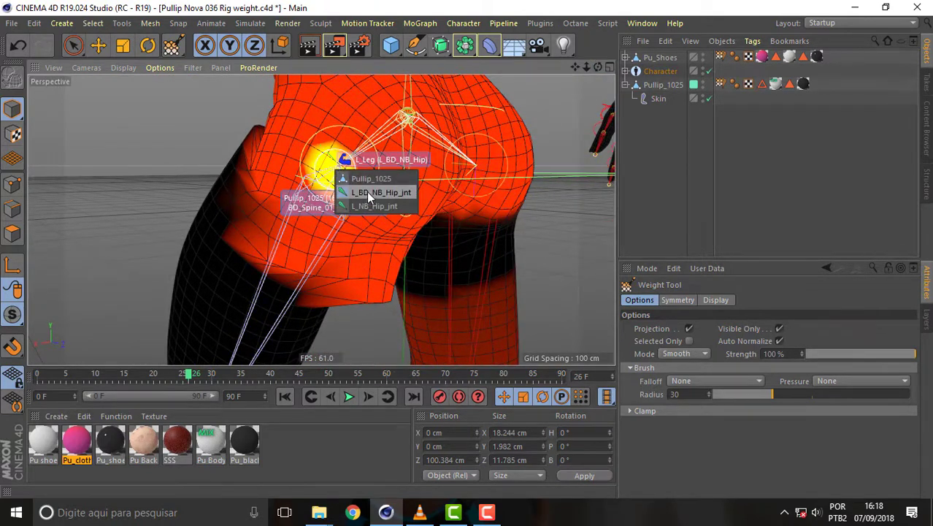
Pick L_BD_NB_Hip_jnt in the Weight Tool, orbit in on the hip, and return to frame 0
left_click(379, 193)
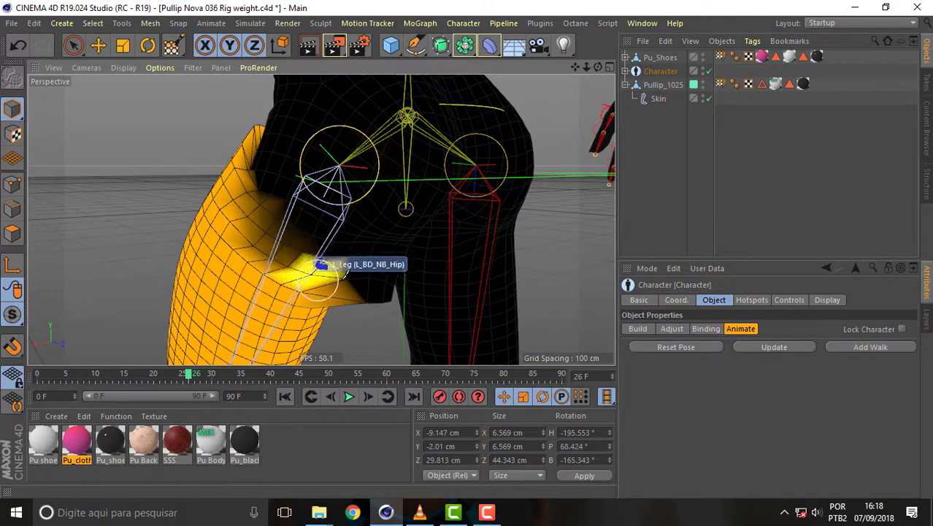
left_click_drag(597, 67, 511, 146)
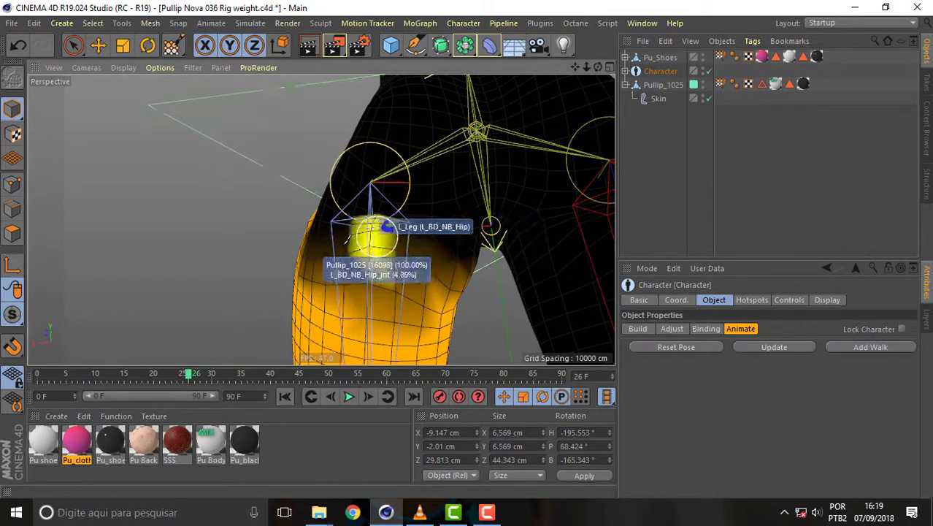
mouse_move(603, 68)
left_mouse_down()
mouse_move(320, 219)
mouse_move(531, 113)
left_mouse_up()
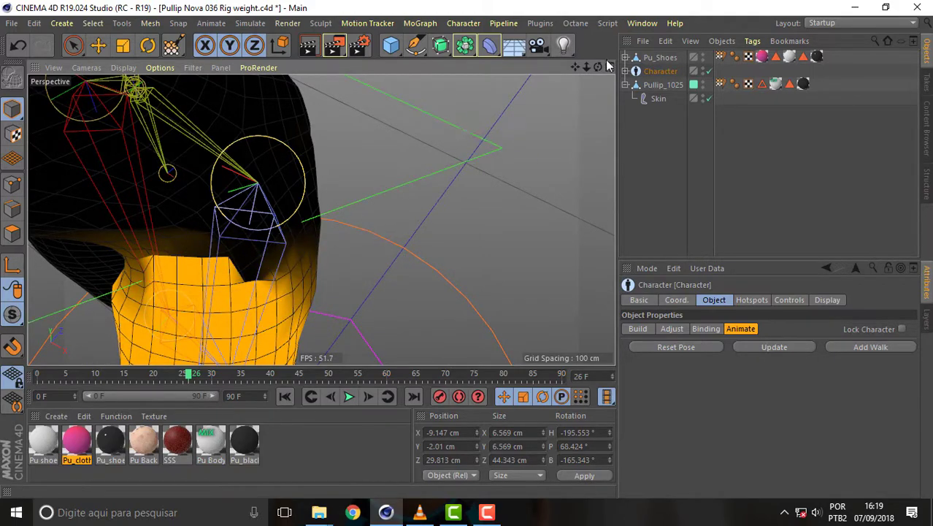
left_click_drag(321, 219, 328, 221, "alt")
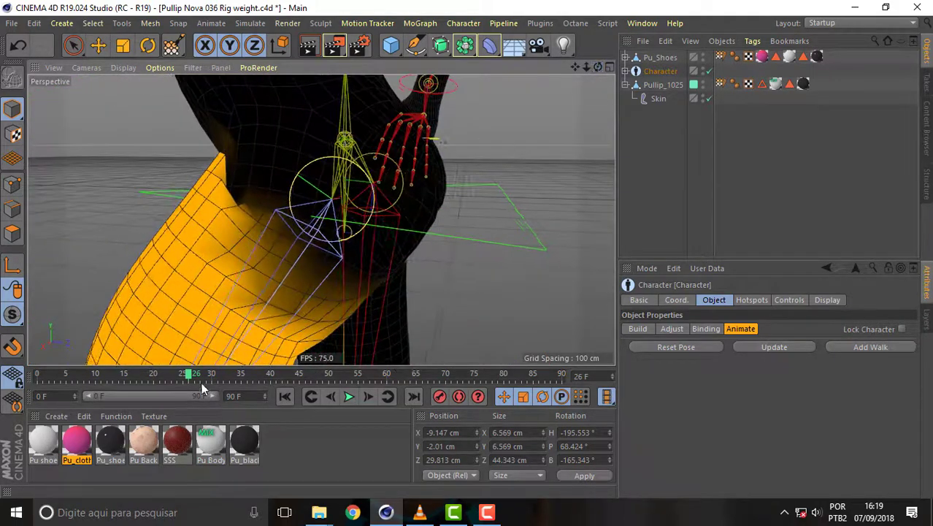
left_click_drag(183, 385, 3, 365)
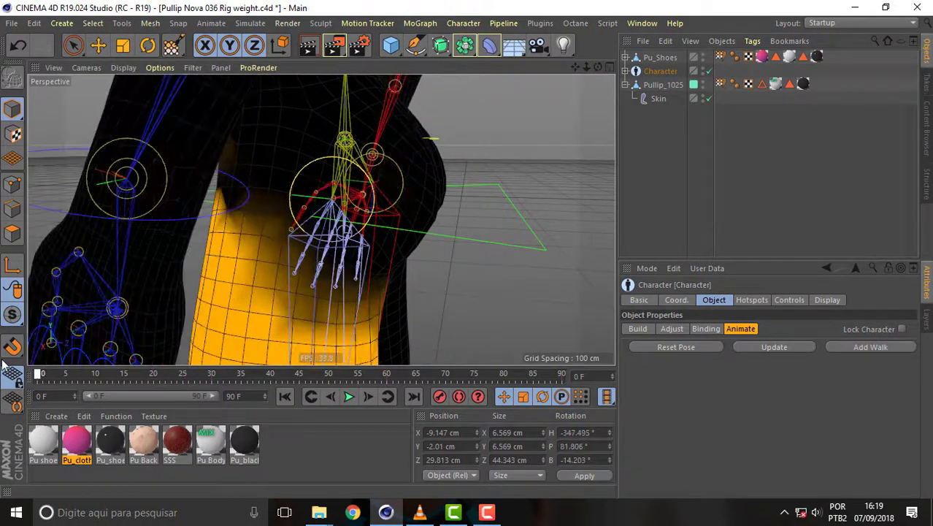
left_click_drag(587, 77, 237, 215, "alt")
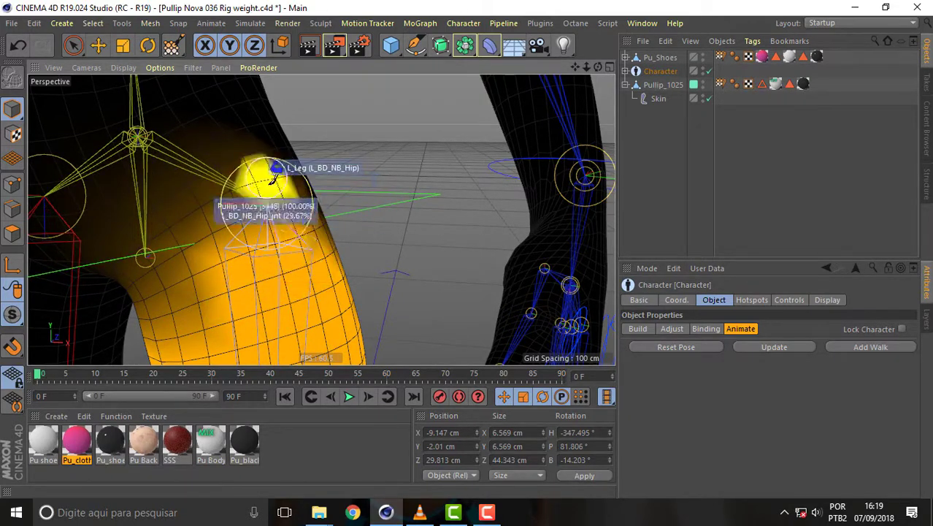
Paint more L_BD_NB_Hip_jnt weight onto the left hip, checking it from several angles
left_click_drag(316, 232, 229, 248)
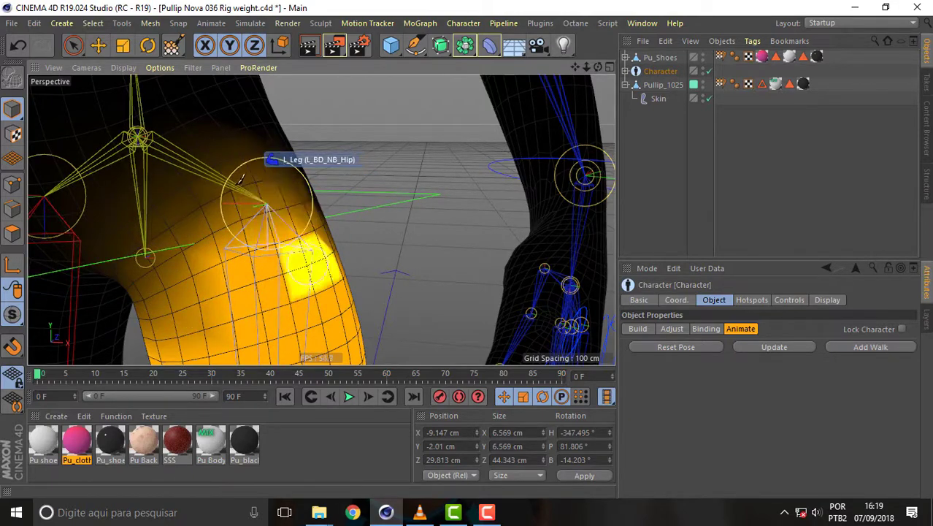
left_click_drag(319, 217, 409, 202, "alt")
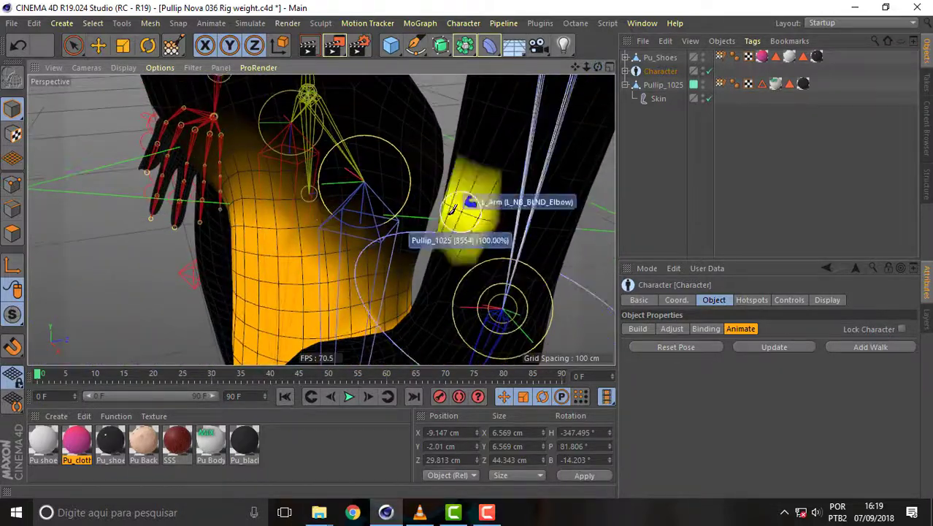
left_click_drag(304, 156, 352, 315, "alt")
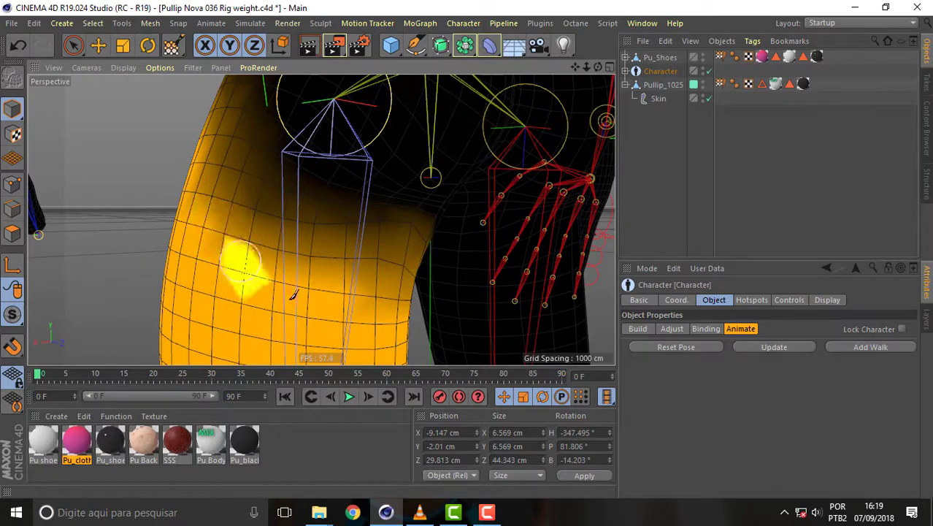
left_click_drag(386, 270, 320, 219, "alt")
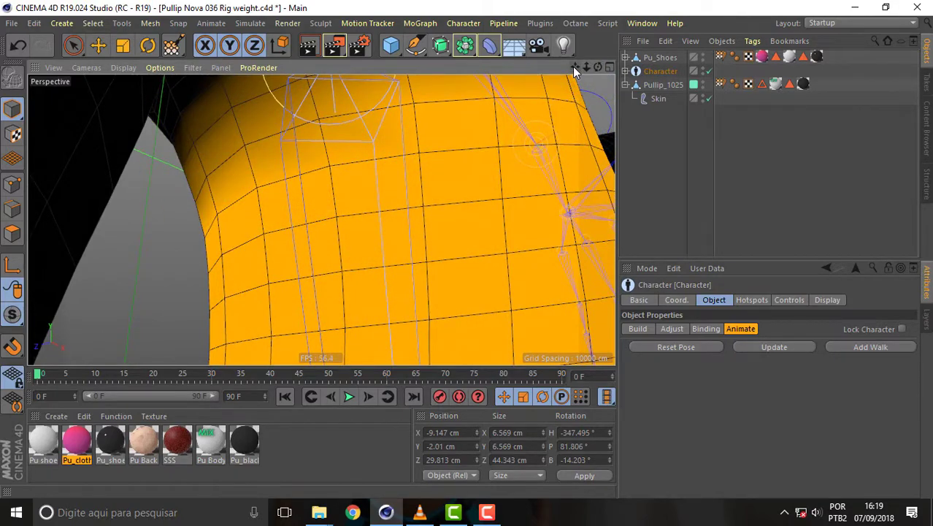
left_click_drag(574, 66, 587, 67)
Pose the doll at frame 12 and inspect the hips from rear three-quarter and front views
left_click_drag(321, 220, 335, 209, "alt")
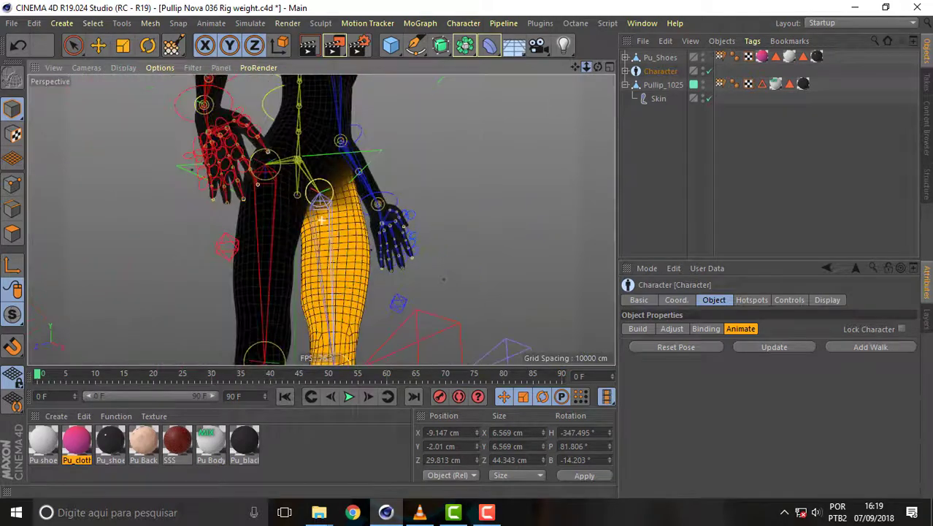
left_click_drag(38, 376, 105, 380)
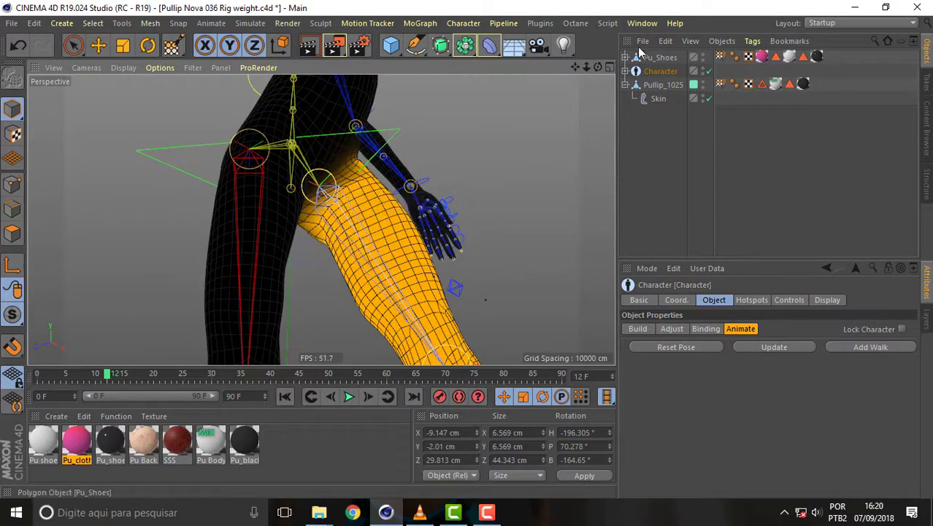
mouse_move(605, 67)
left_mouse_down()
mouse_move(321, 219)
mouse_move(326, 176)
left_mouse_up()
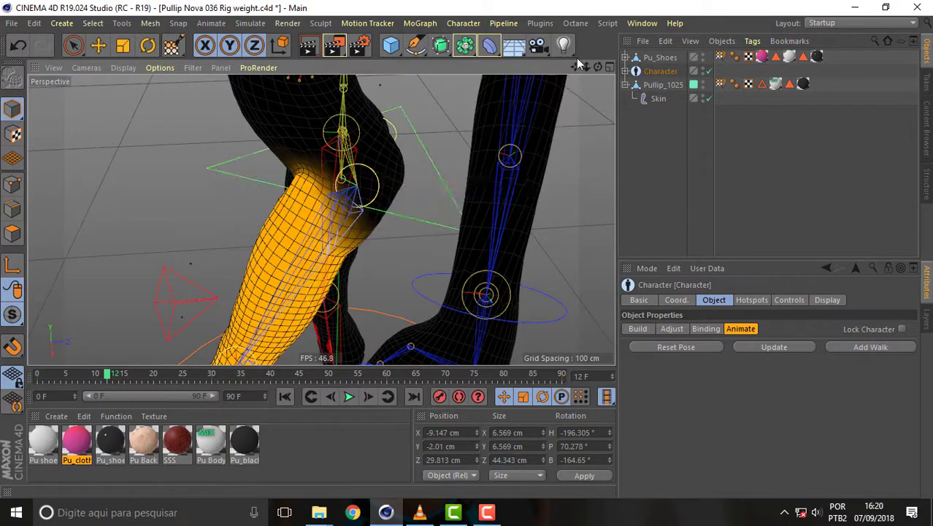
left_click_drag(598, 65, 321, 219)
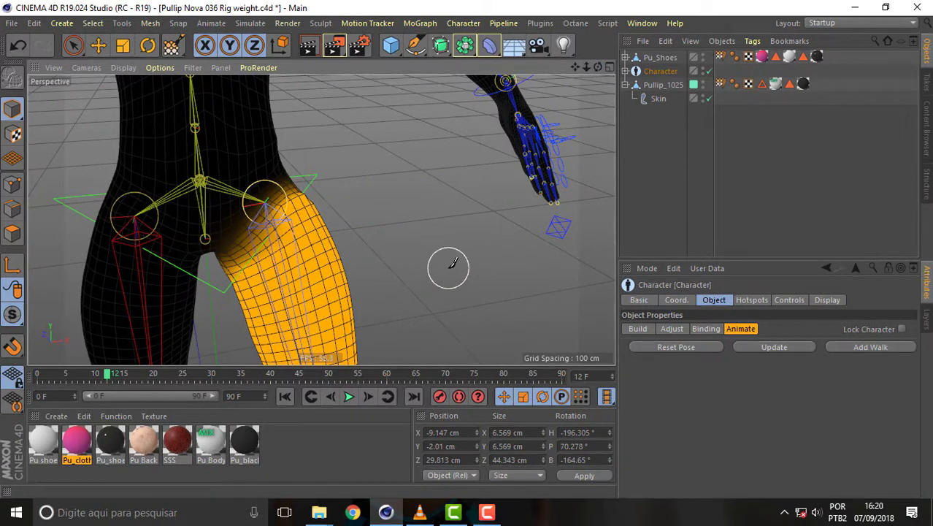
Switch to the Pullip Nova 037 Rig weight document and orbit around the character
left_click(643, 23)
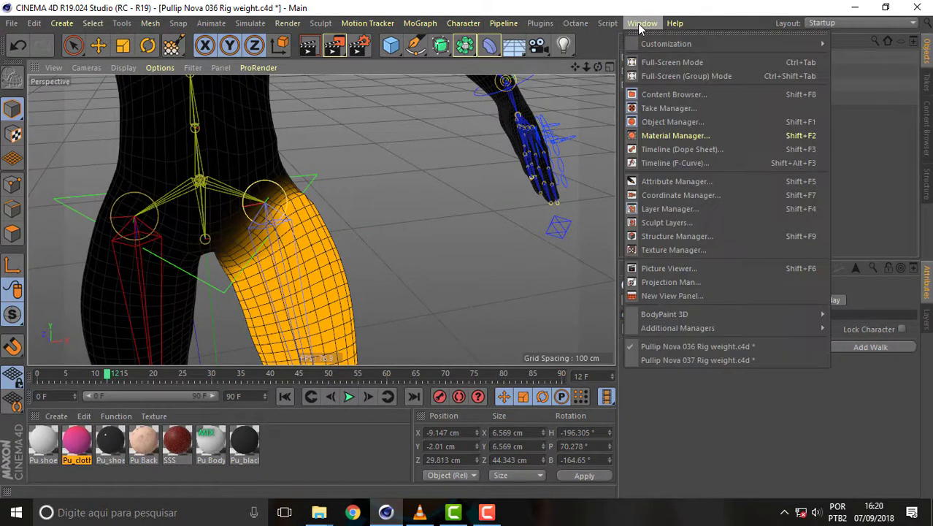
left_click(725, 361)
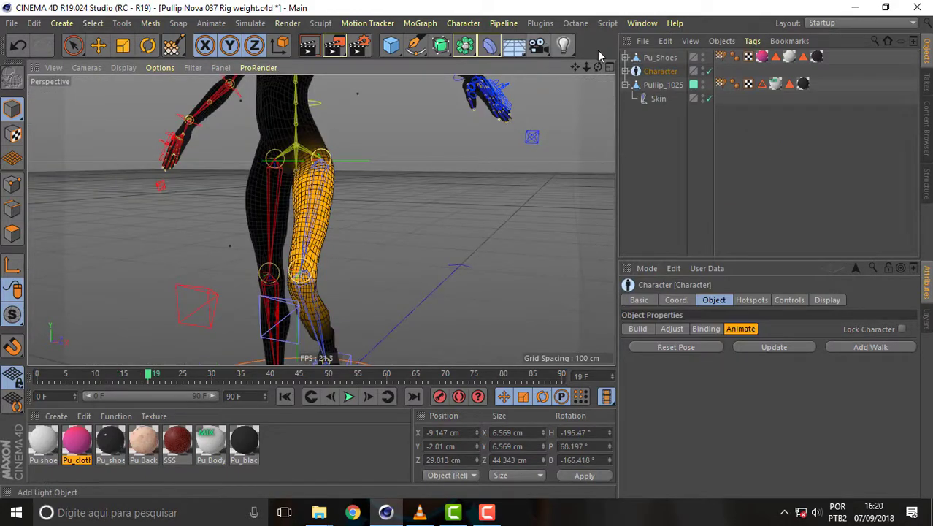
left_click_drag(313, 219, 321, 219, "alt")
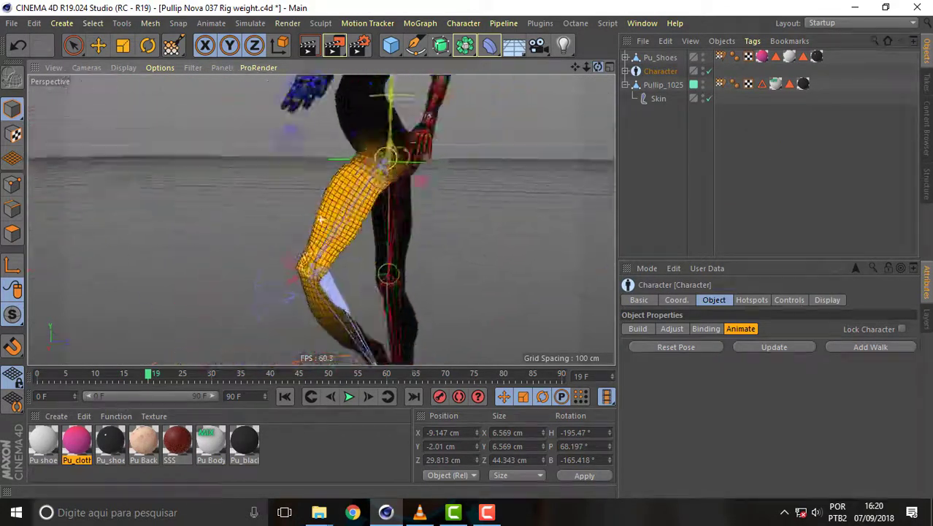
left_click_drag(597, 67, 598, 67)
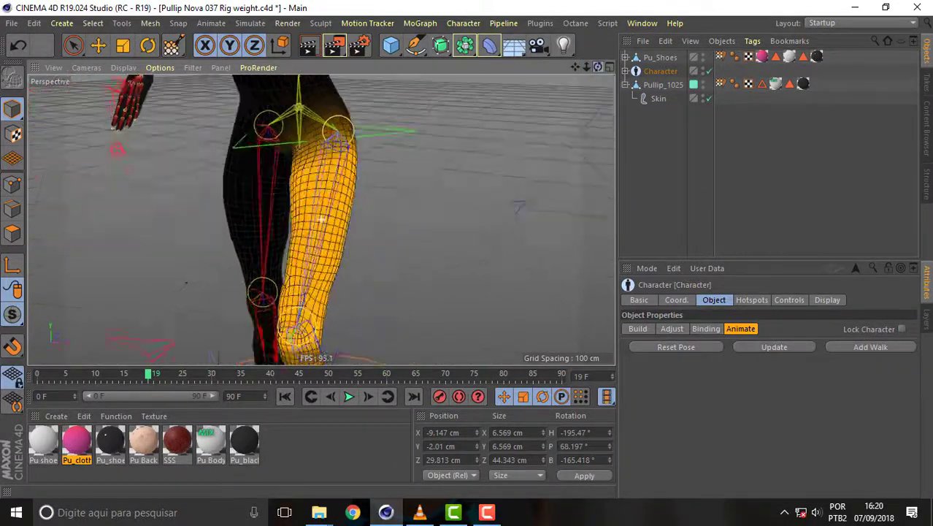
left_click_drag(321, 219, 314, 214)
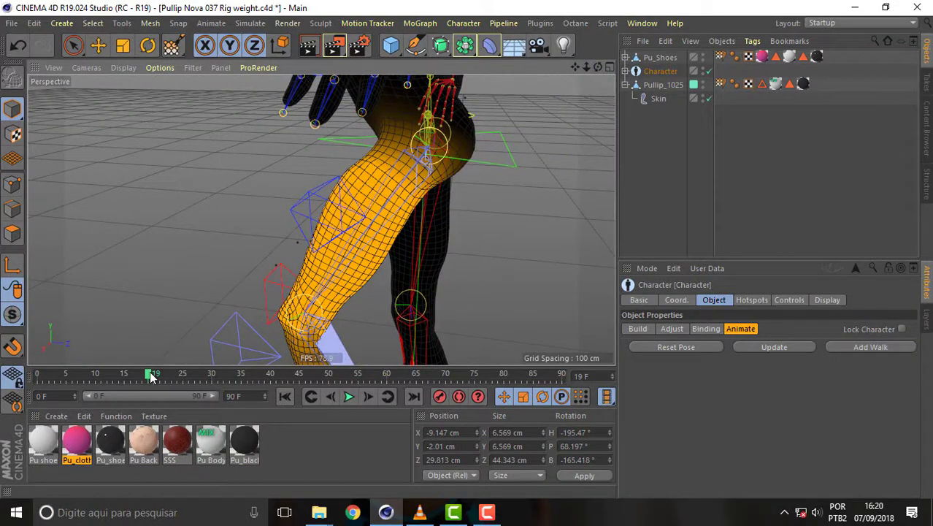
Scrub the leg-raise animation from the first frame onward, then view the whole rigged doll
left_click_drag(152, 374, 220, 373)
left_click_drag(598, 66, 187, 332)
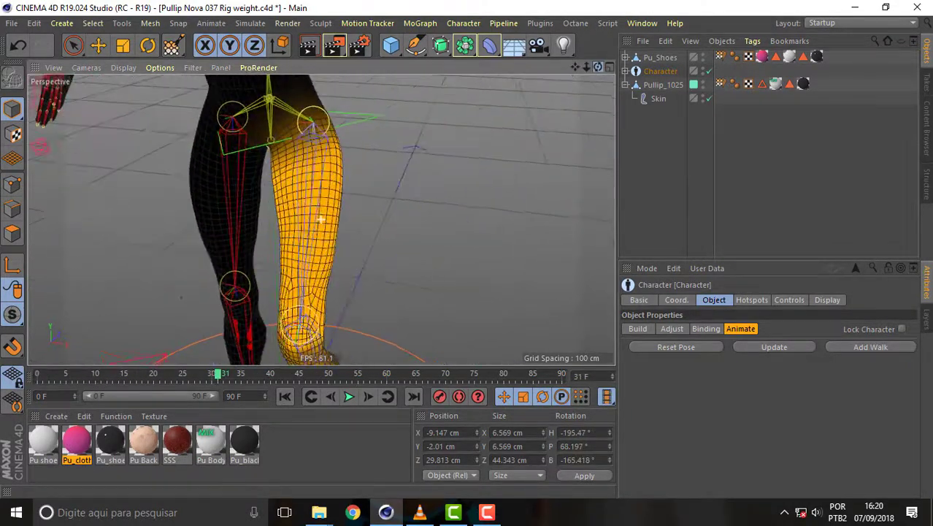
left_click_drag(212, 383, 203, 375)
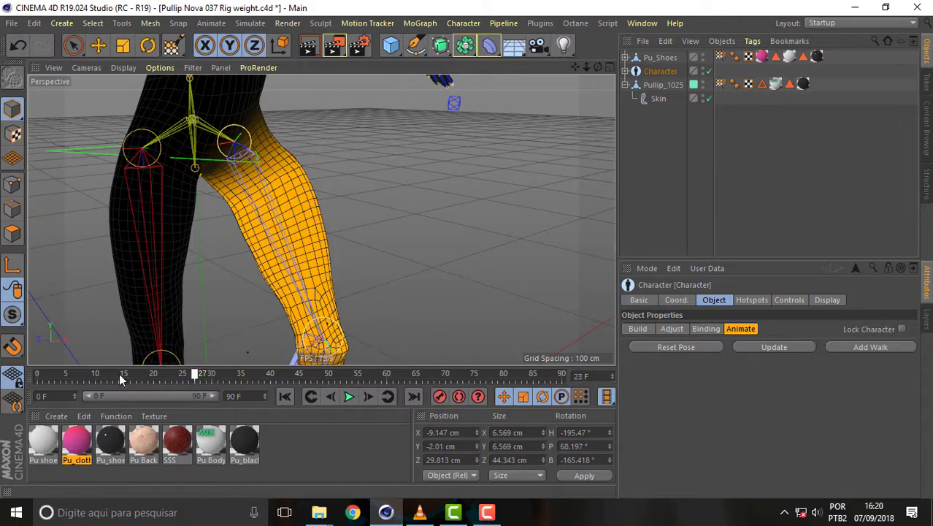
left_click_drag(122, 379, 73, 349)
key("shift+f")
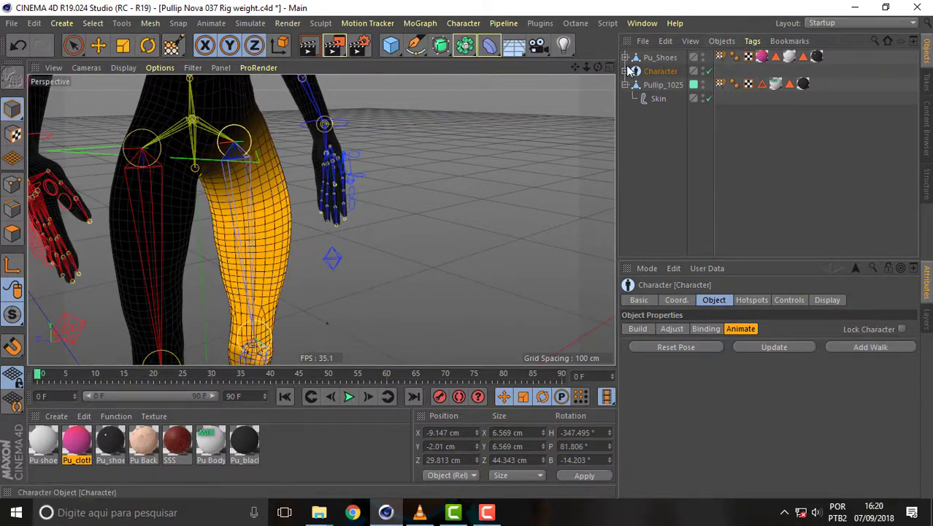
mouse_move(601, 70)
left_mouse_down()
mouse_move(319, 218)
mouse_move(212, 343)
left_mouse_up()
left_click_drag(36, 373, 222, 372)
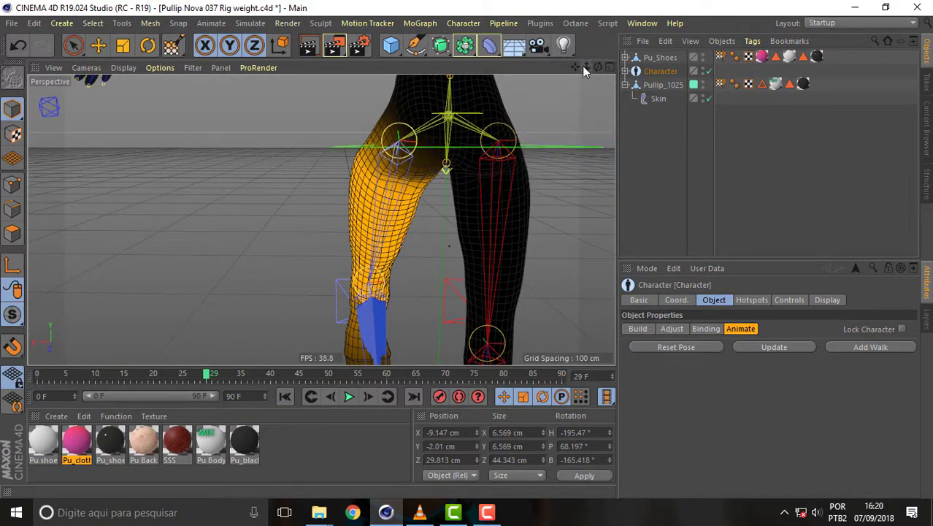
mouse_move(584, 71)
left_mouse_down()
mouse_move(616, 73)
mouse_move(456, 161)
left_mouse_up()
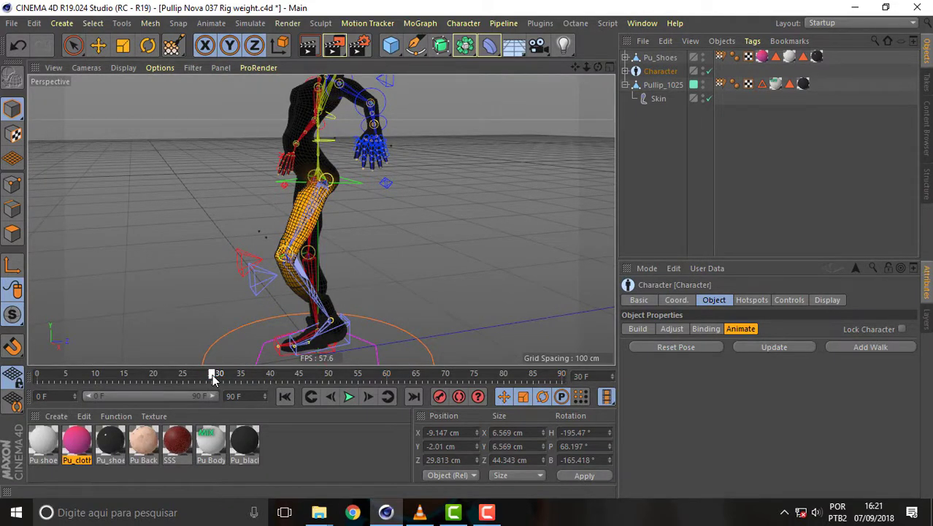
Raise the L_Leg controller to about 127.56 cm in Y, scrub, and close in on the legs
left_click(99, 46)
left_click(349, 326)
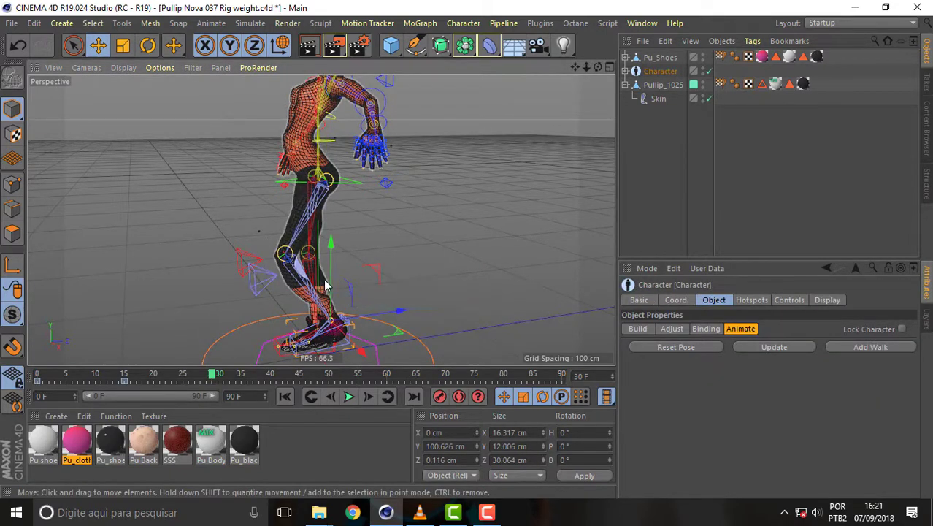
left_click_drag(327, 257, 333, 225)
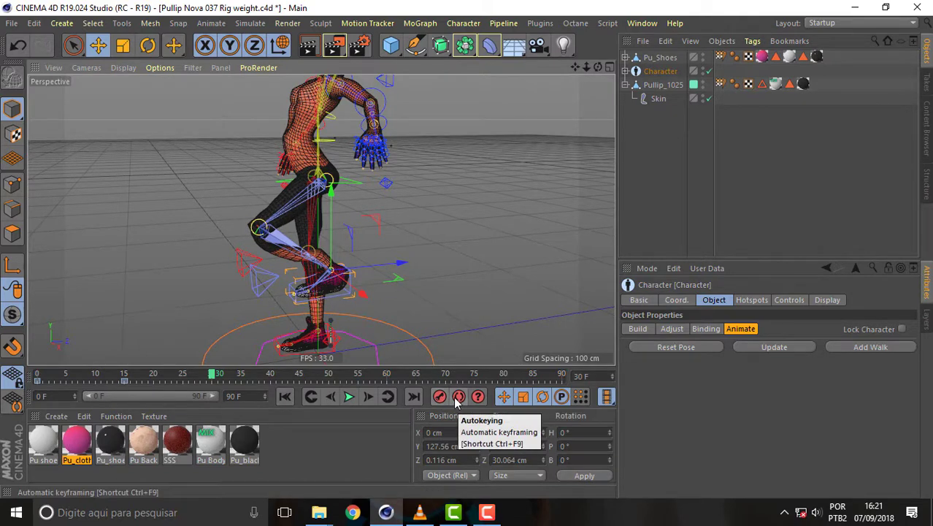
mouse_move(217, 372)
left_mouse_down()
mouse_move(4, 378)
mouse_move(255, 376)
left_mouse_up()
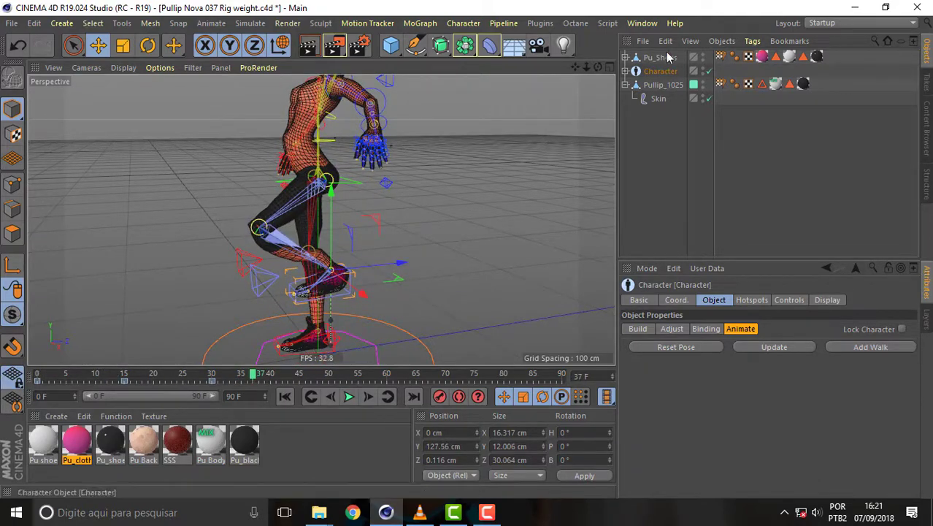
mouse_move(595, 71)
left_mouse_down()
mouse_move(584, 71)
mouse_move(599, 70)
left_mouse_up()
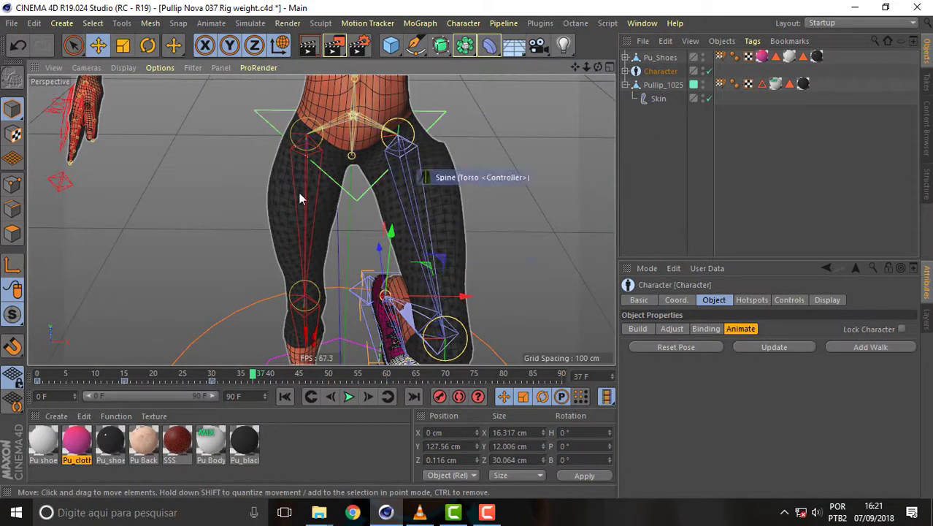
Set the Weight Tool to Smooth mode, 100% strength, radius 30, on the left hip joint
left_click(181, 55)
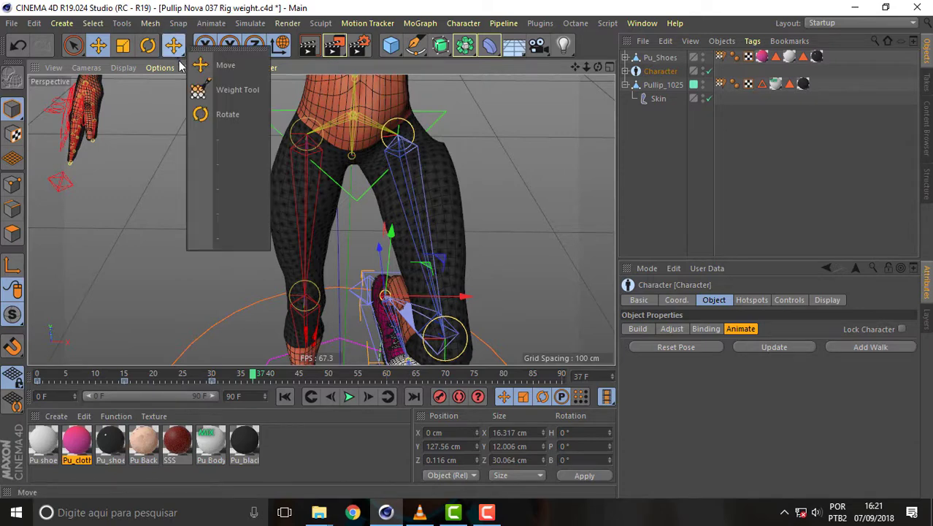
left_click(226, 90)
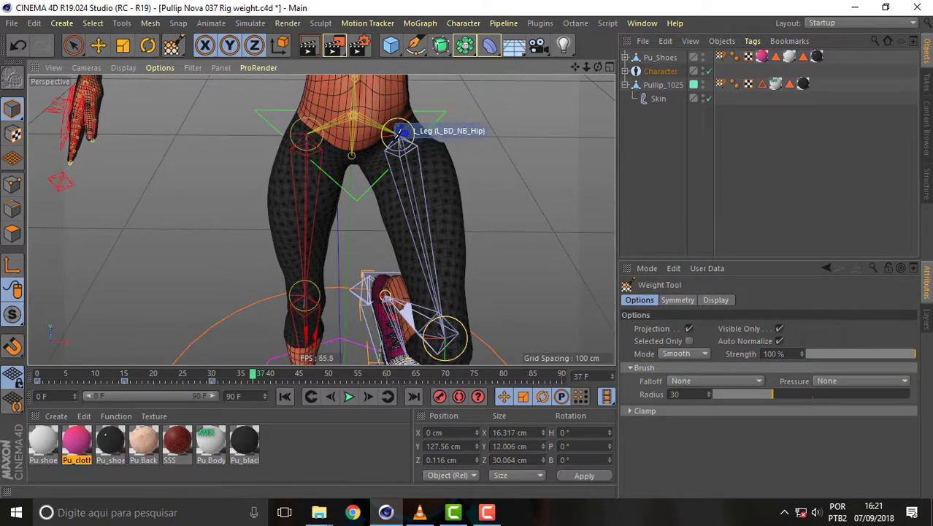
mouse_move(398, 136)
left_click(441, 158)
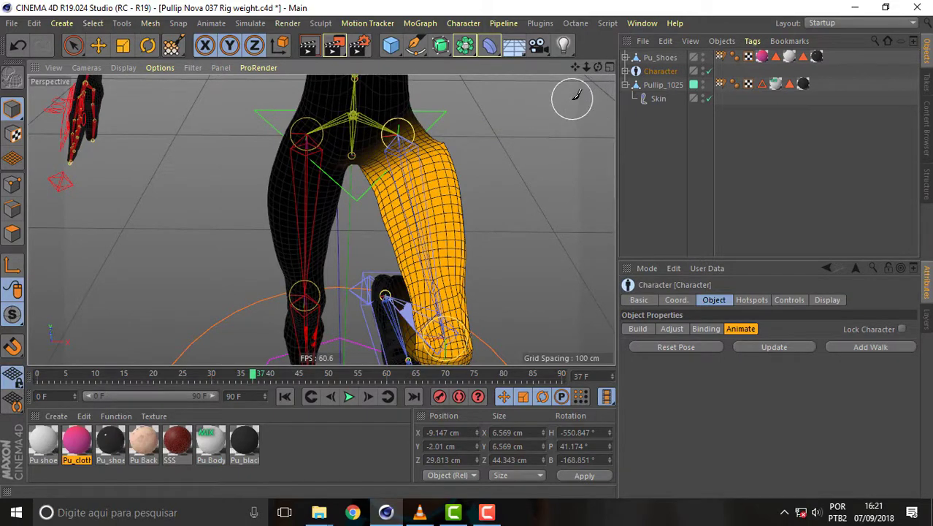
Brush-smooth the left hip weights from several angles, then scrub to watch the leg move
left_click_drag(597, 67, 349, 181)
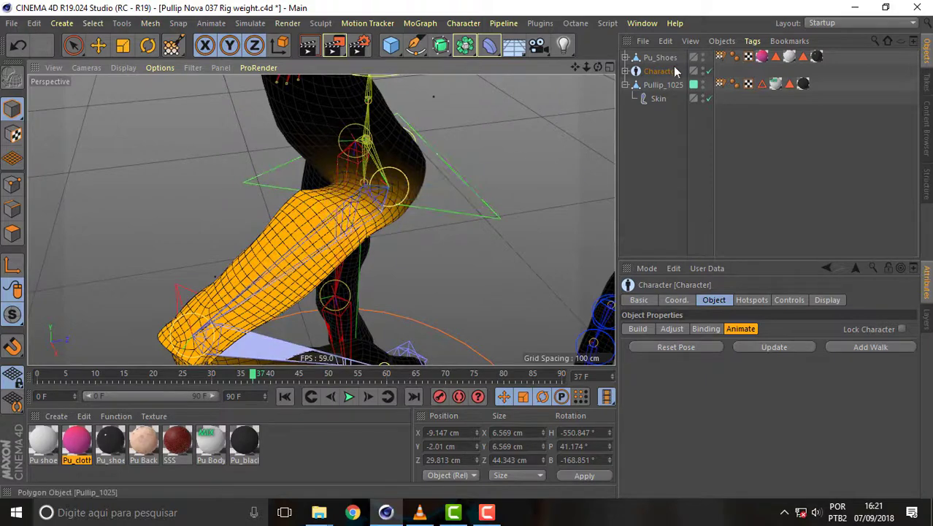
left_click_drag(598, 67, 276, 196)
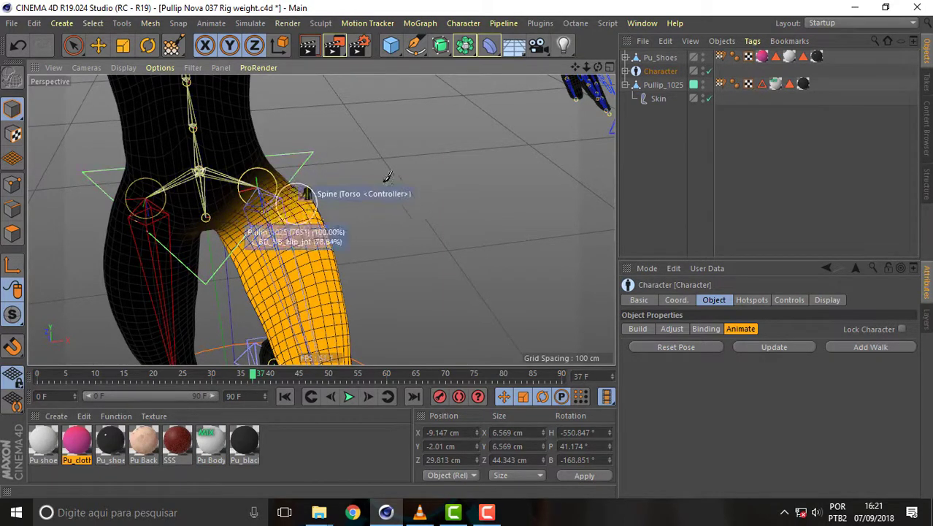
left_click_drag(597, 67, 555, 81)
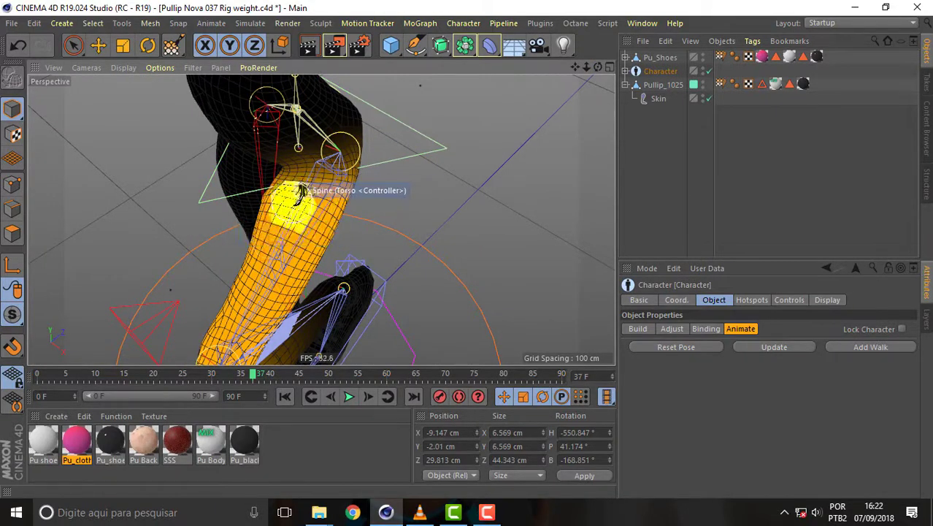
left_click_drag(598, 70, 320, 218)
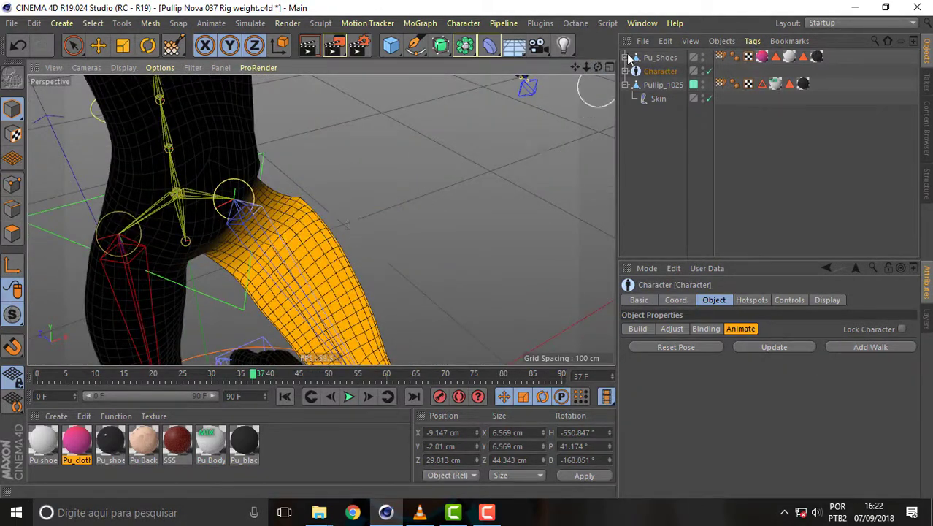
mouse_move(597, 66)
left_mouse_down()
mouse_move(320, 219)
mouse_move(314, 263)
left_mouse_up()
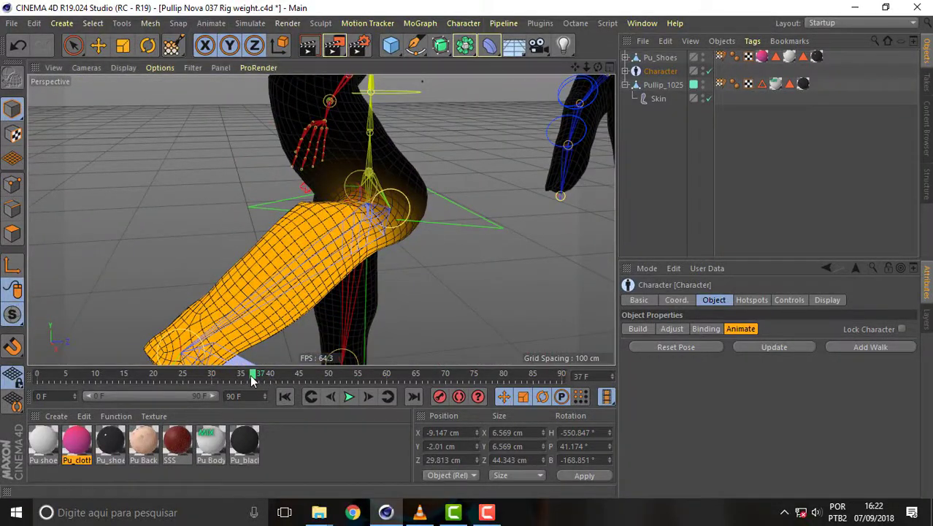
mouse_move(255, 374)
left_mouse_down()
mouse_move(122, 363)
mouse_move(148, 353)
mouse_move(35, 348)
mouse_move(260, 348)
left_mouse_up()
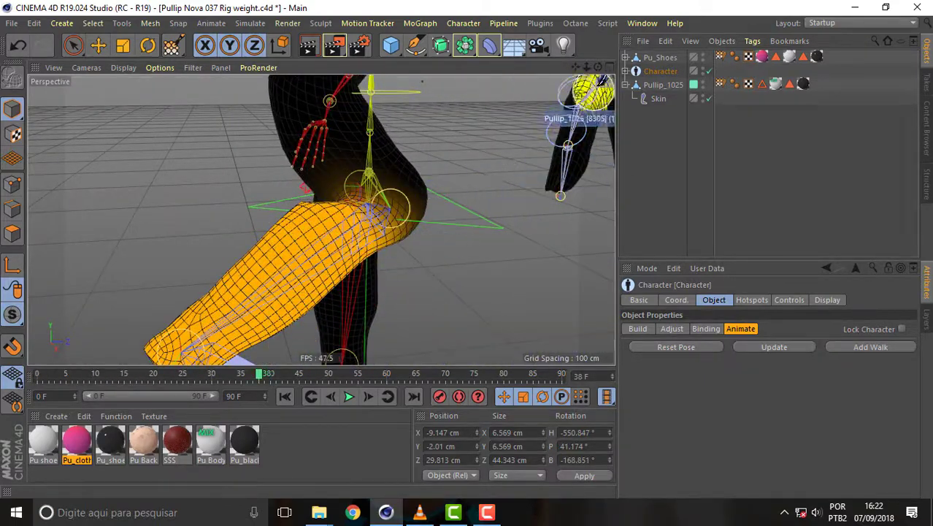
left_click_drag(598, 67, 321, 219)
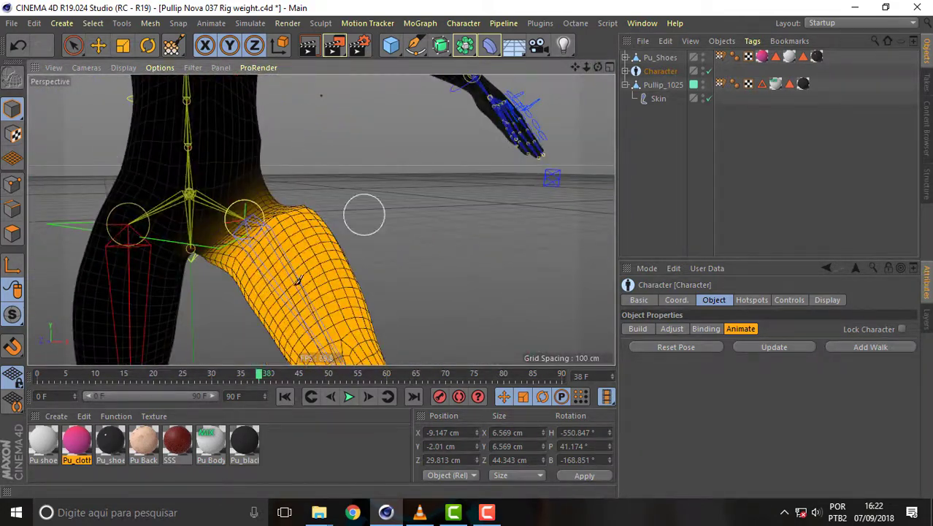
left_click_drag(257, 378, 200, 335)
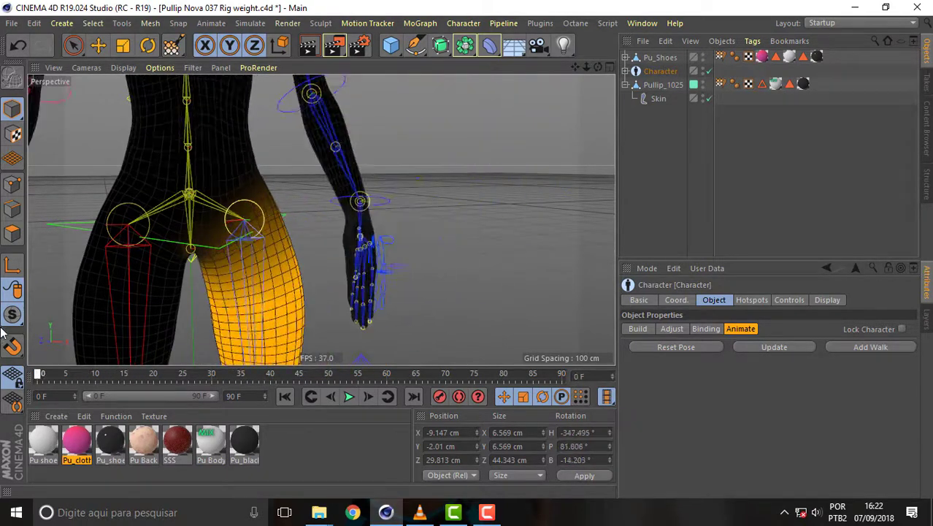
Set the raised-leg pose at frame 43 and keep refining the left hip weights from the side
left_click(299, 376)
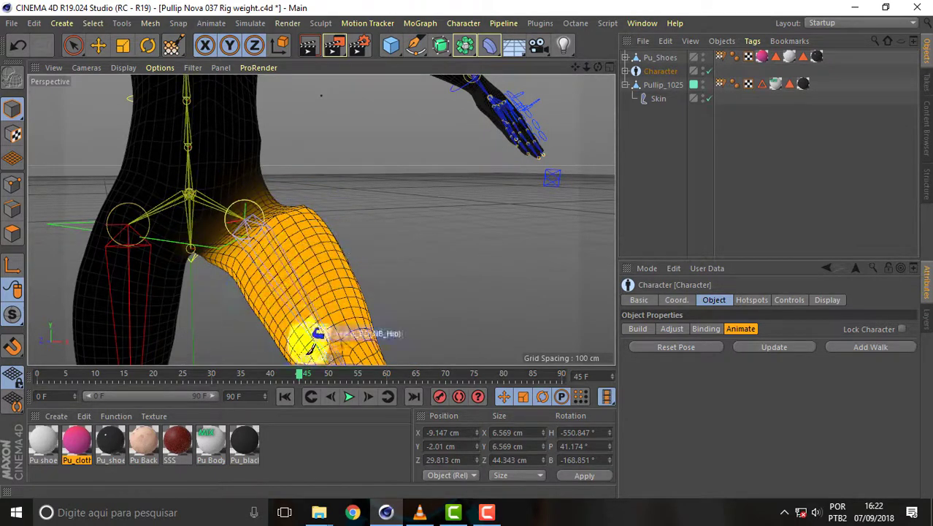
left_click_drag(300, 378, 291, 376)
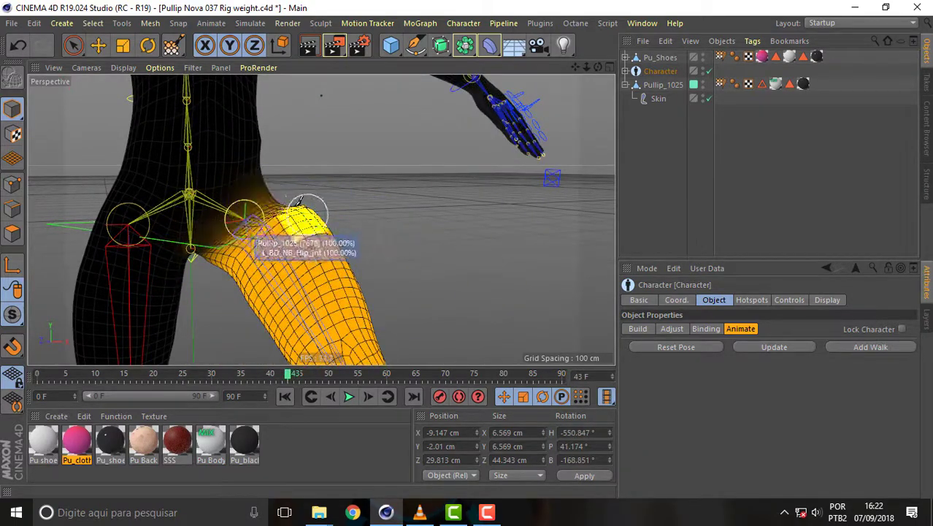
left_click_drag(599, 66, 511, 80)
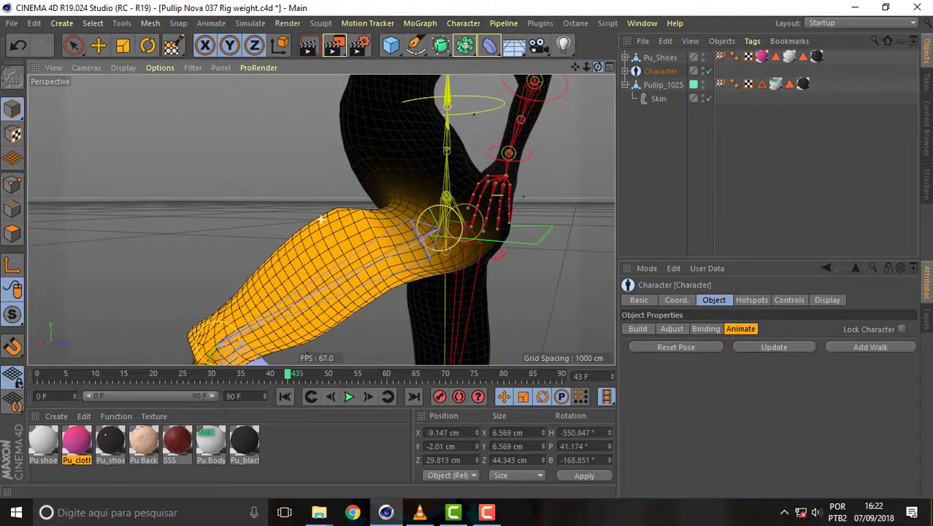
left_click_drag(287, 377, 289, 376)
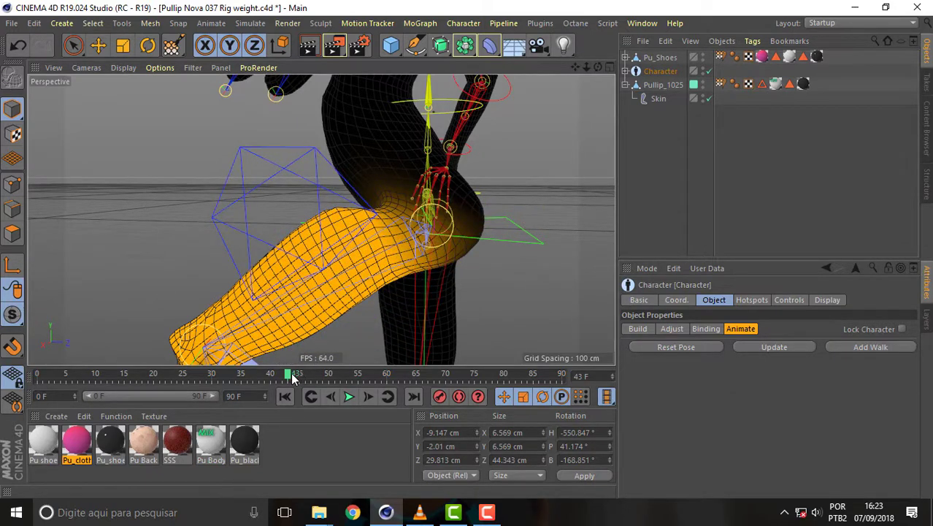
Scrub the leg-raise motion from a front view, ending in the standing pose at frame 0
mouse_move(216, 376)
left_mouse_down()
mouse_move(63, 375)
mouse_move(179, 375)
mouse_move(73, 376)
left_mouse_up()
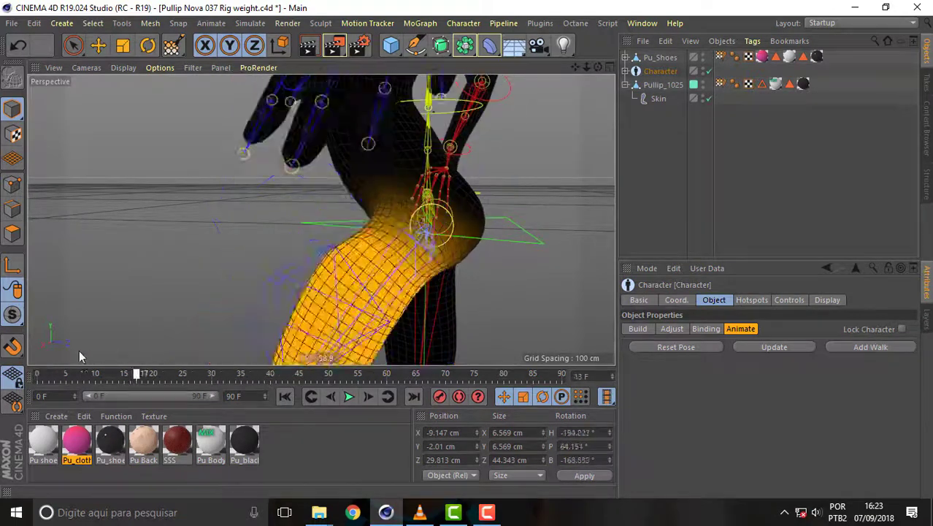
left_click_drag(597, 67, 255, 219)
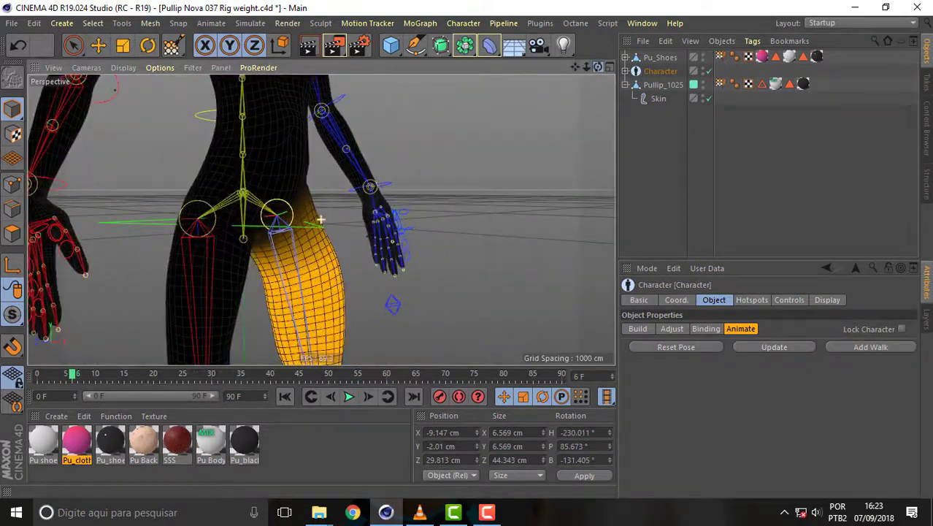
mouse_move(71, 378)
left_mouse_down()
mouse_move(86, 365)
mouse_move(243, 355)
mouse_move(38, 354)
mouse_move(286, 358)
mouse_move(355, 340)
mouse_move(38, 358)
left_mouse_up()
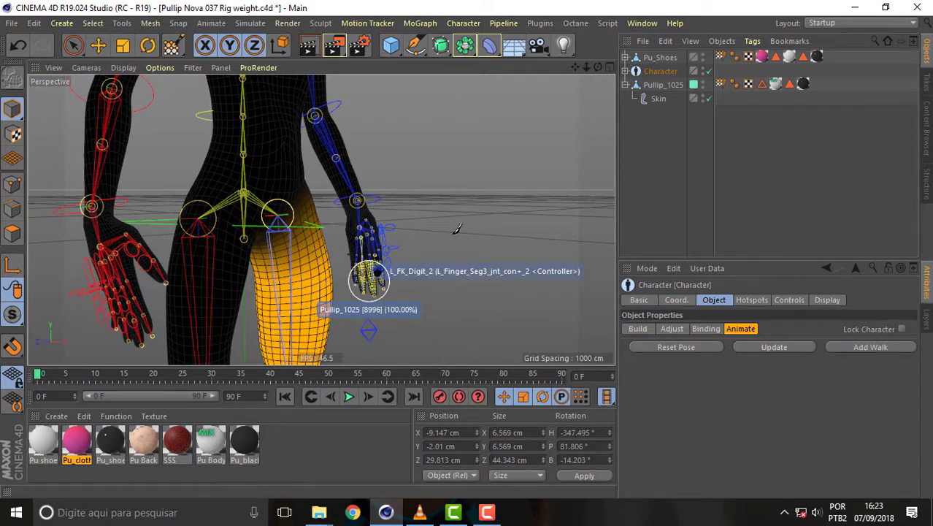
left_click(481, 516)
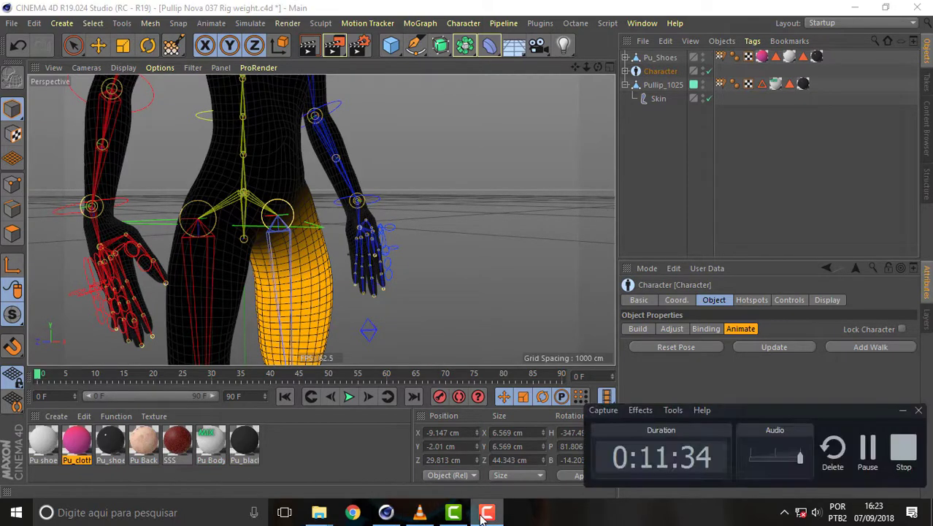